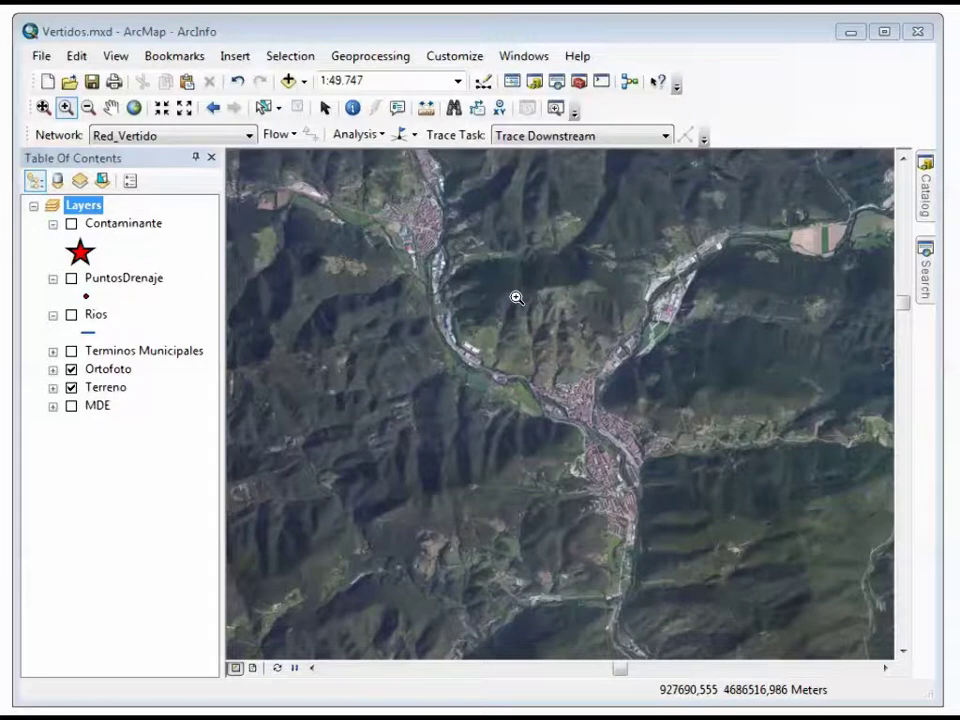
# Show the Contaminante layer and hide the Ortofoto layer with the map at its previous, wider extent.
pyautogui.click(71, 224)
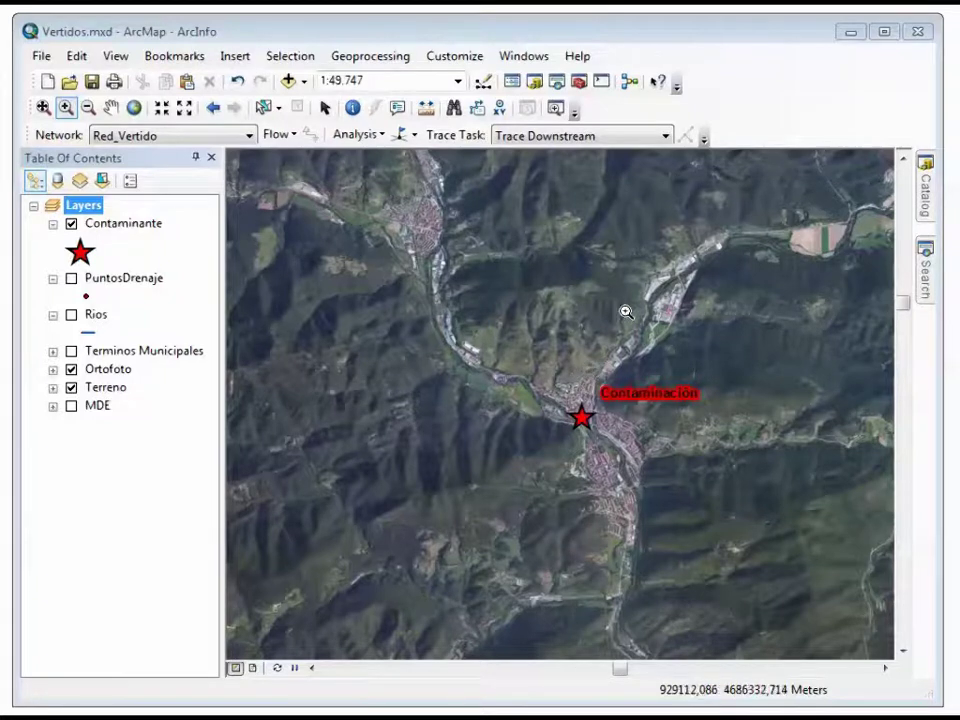
pyautogui.click(213, 109)
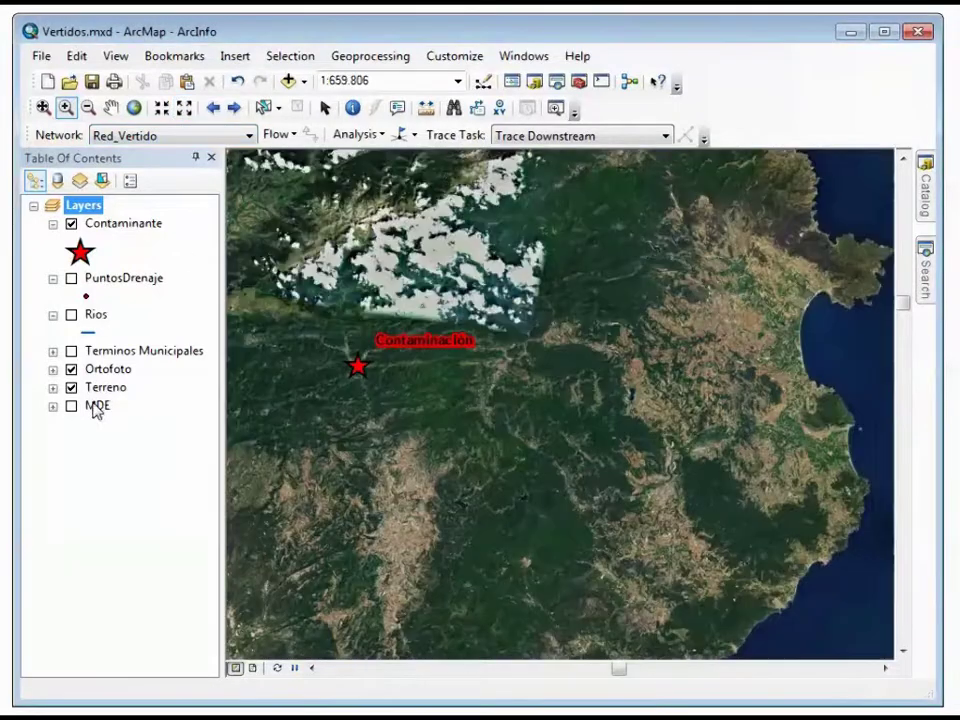
pyautogui.click(71, 369)
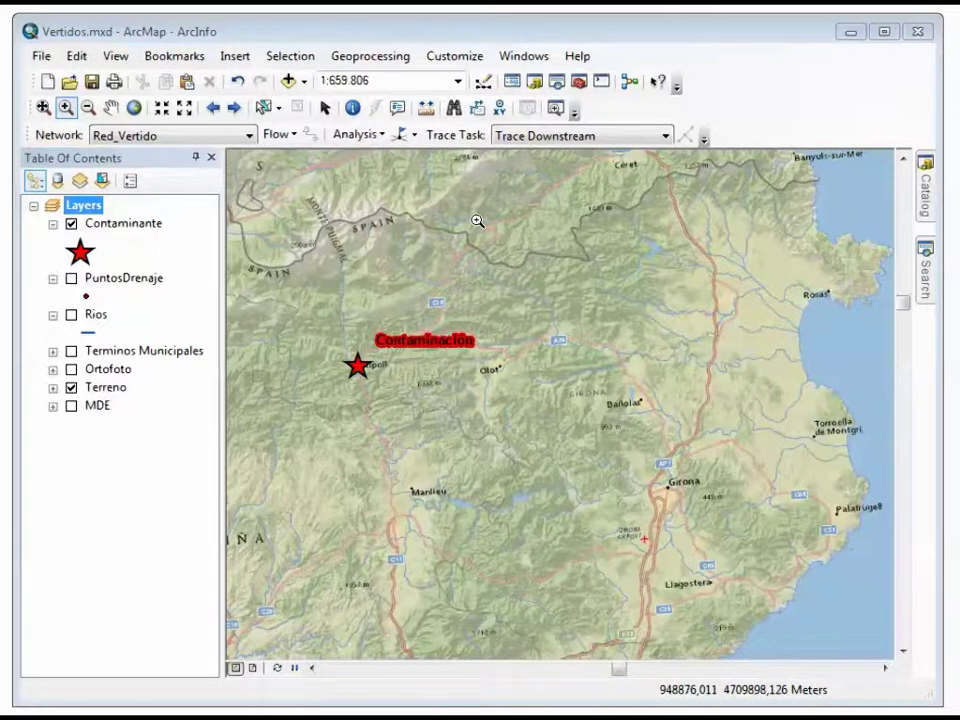
# Open the Flow Direction tool from the Spatial Analyst Hydrology toolset and set MDE as the input surface raster.
pyautogui.click(579, 85)
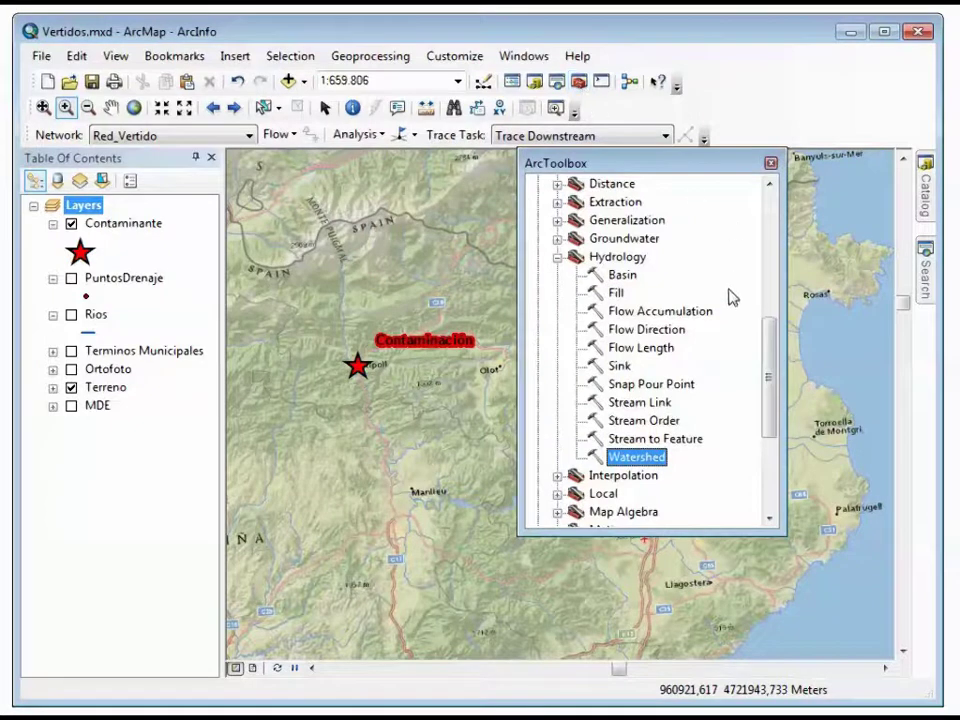
pyautogui.scroll(2, 730, 297)
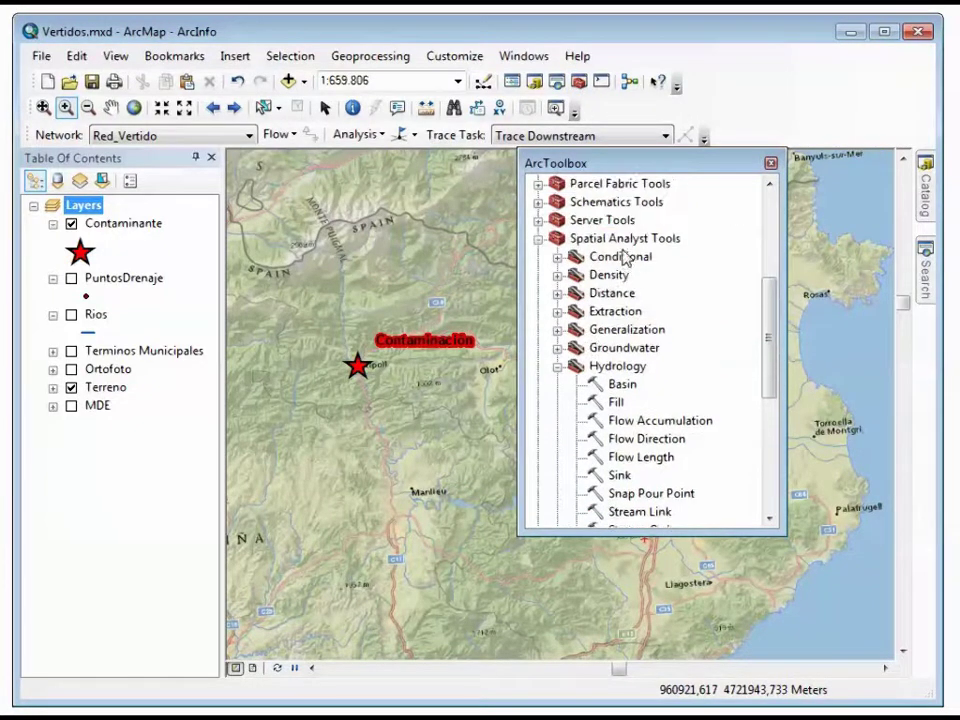
pyautogui.click(623, 240)
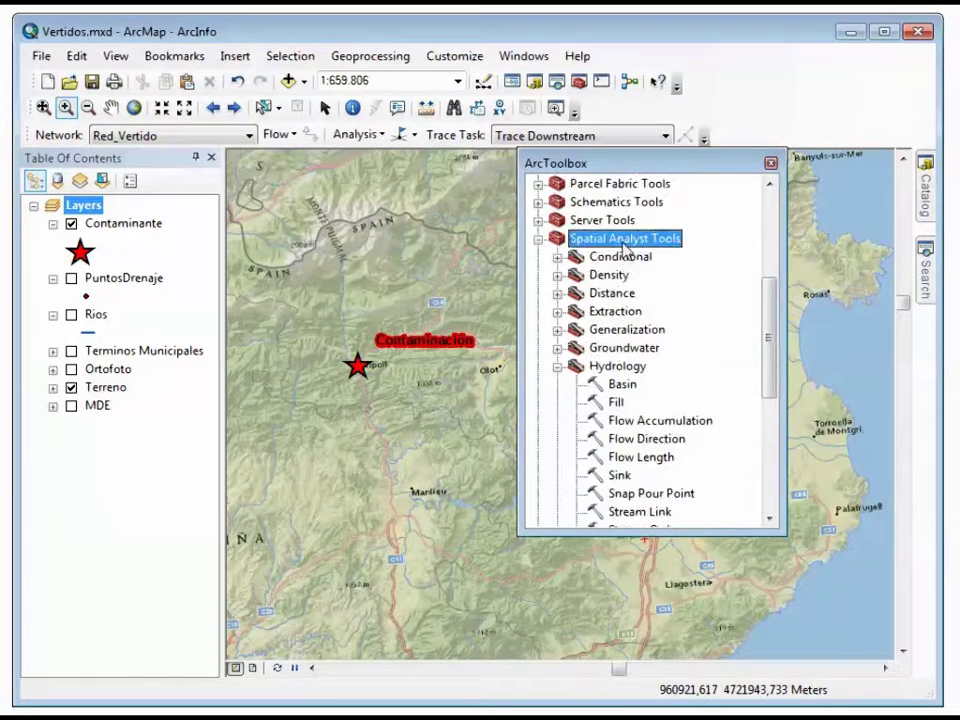
pyautogui.click(630, 368)
pyautogui.scroll(-1, 630, 370)
pyautogui.scroll(-1, 630, 370)
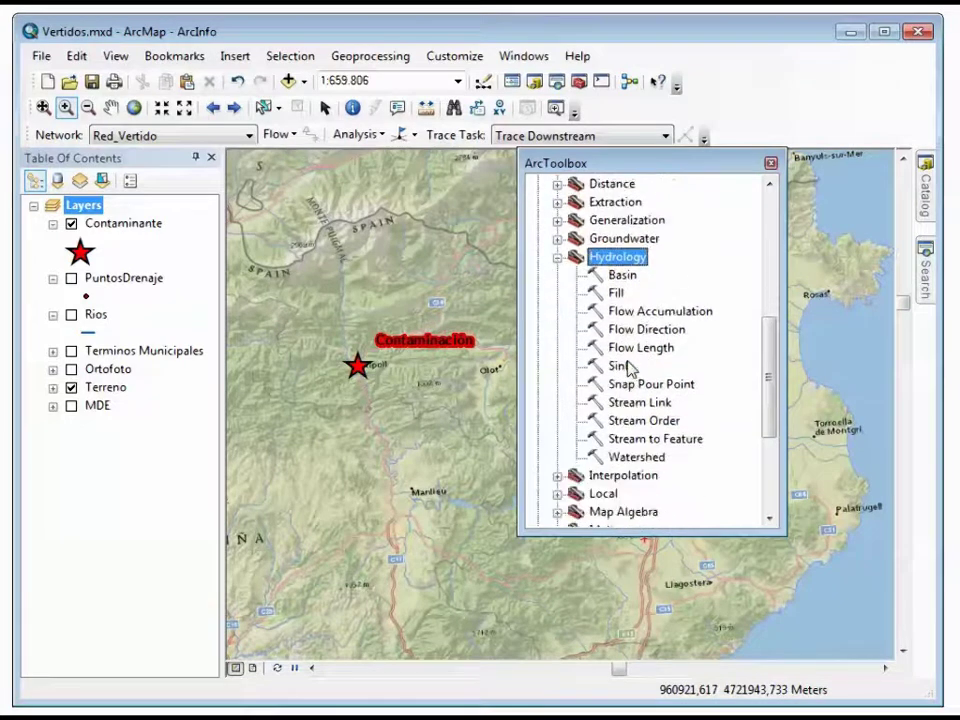
pyautogui.click(634, 458)
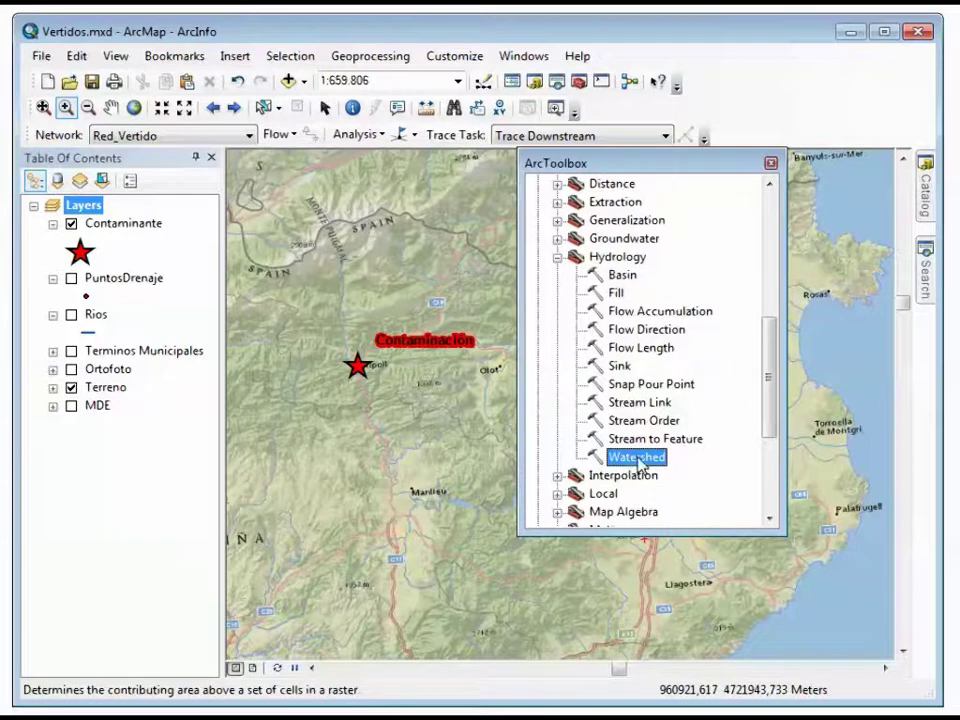
pyautogui.click(657, 337)
pyautogui.doubleClick(657, 337)
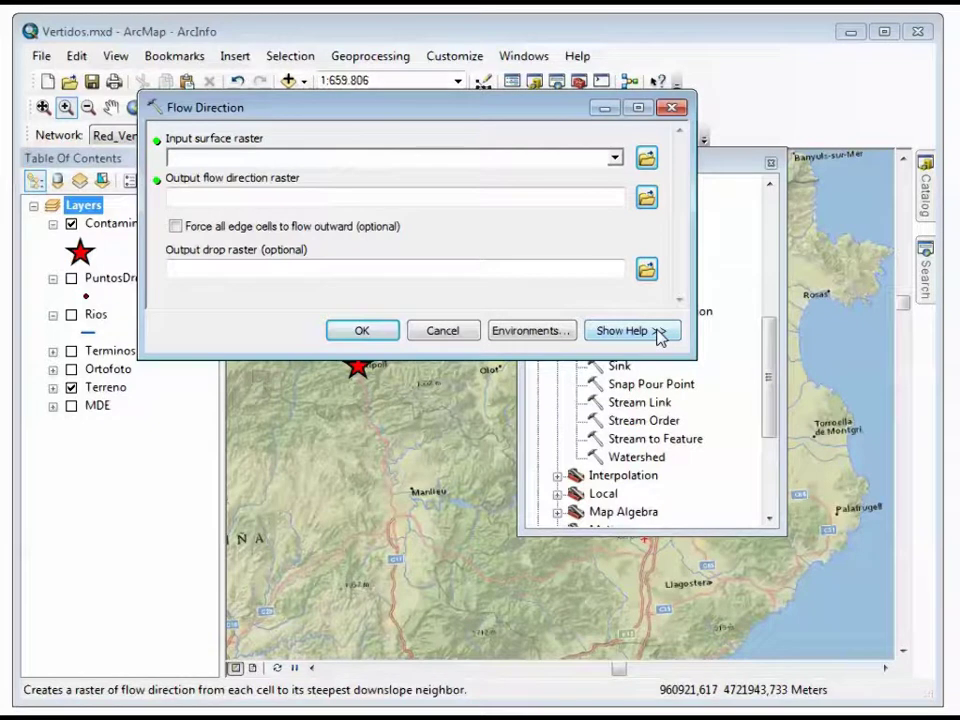
pyautogui.click(614, 158)
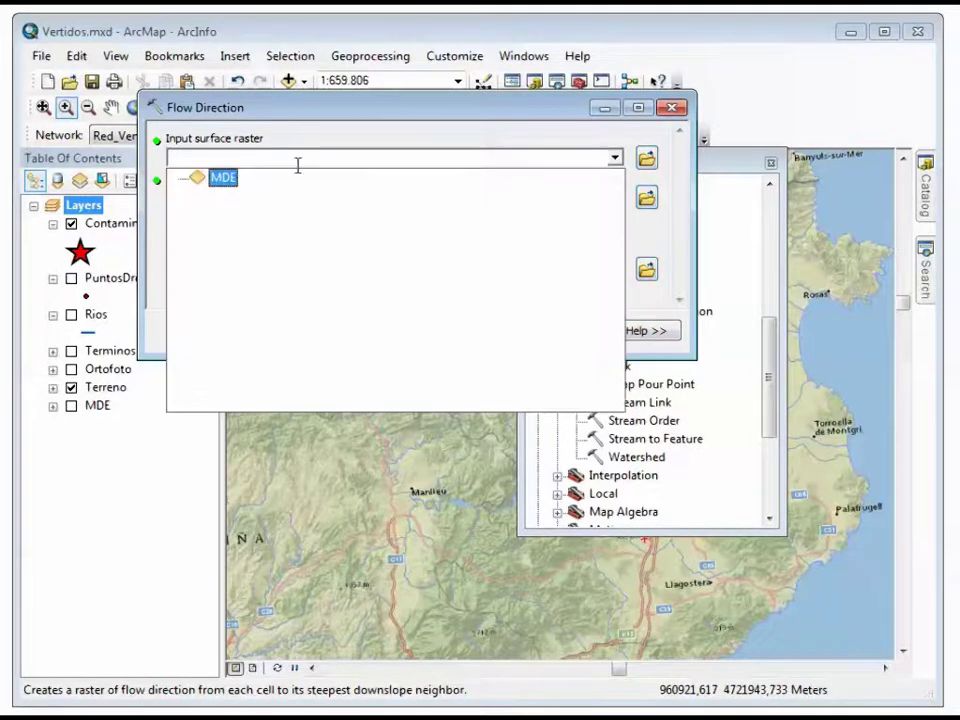
pyautogui.click(216, 177)
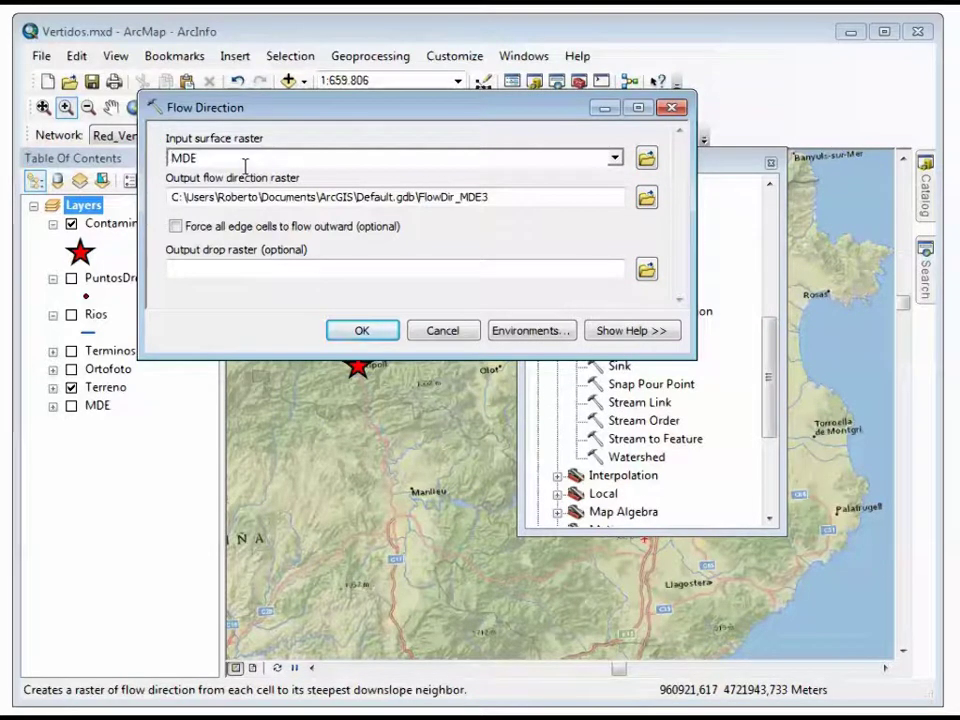
# Set the output flow direction raster to C:\Vertidos\Direcciones, run Flow Direction and close the toolbox.
pyautogui.moveTo(540, 193); pyautogui.dragTo(170, 195)
pyautogui.write('C:\\Vertidos\\')
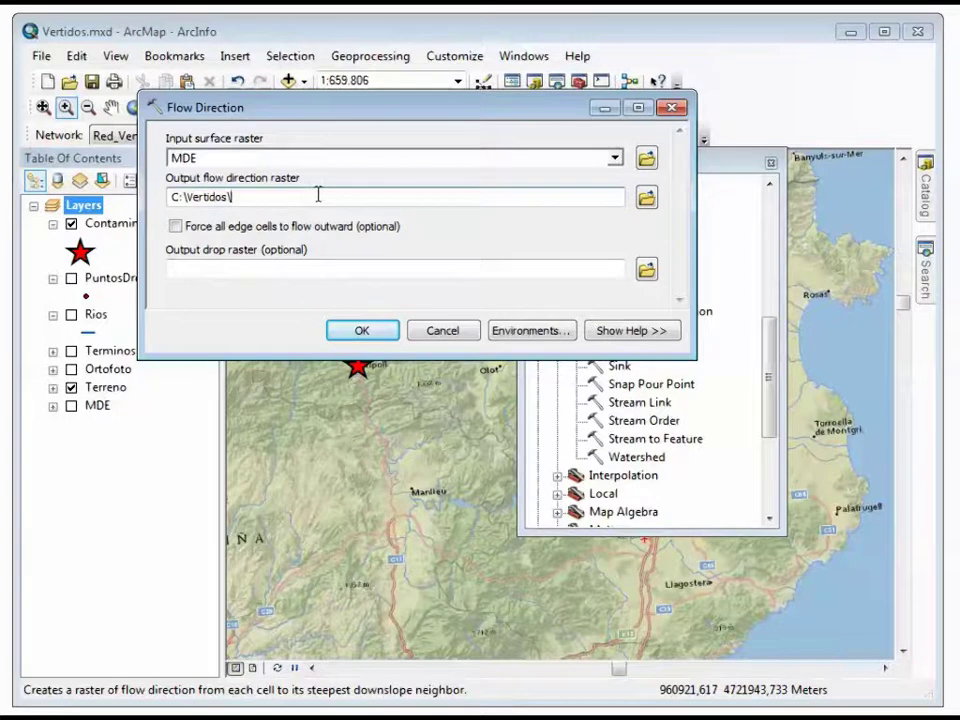
pyautogui.write('dIR')
pyautogui.press('BackSpace')
pyautogui.press('BackSpace')
pyautogui.press('BackSpace')
pyautogui.write('D')
pyautogui.press('capslock')
pyautogui.write('irecciones')
pyautogui.click(360, 330)
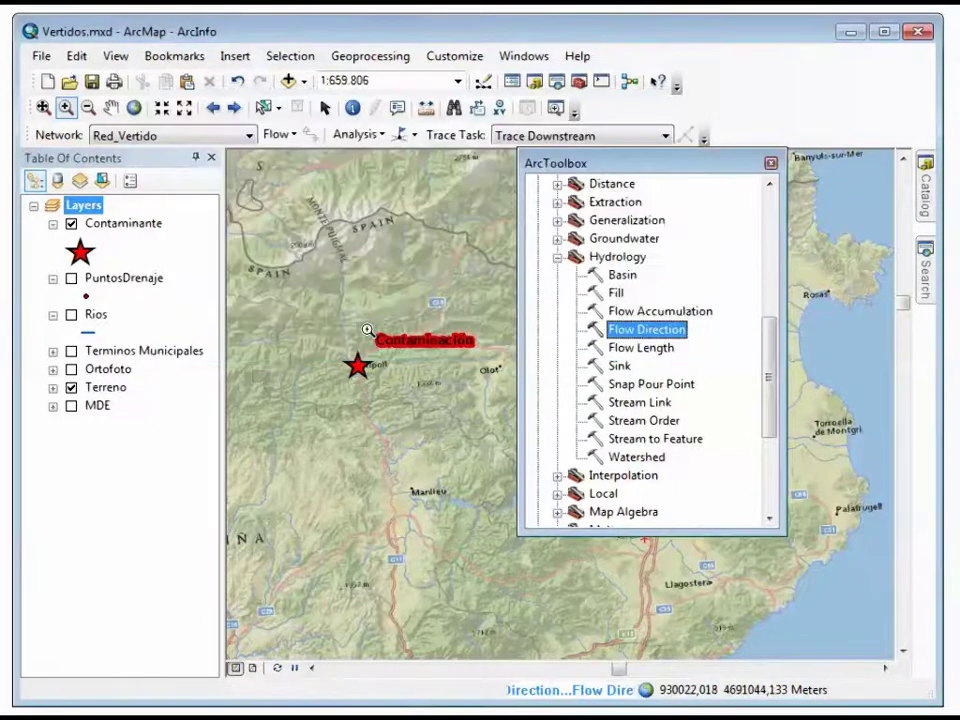
pyautogui.click(770, 162)
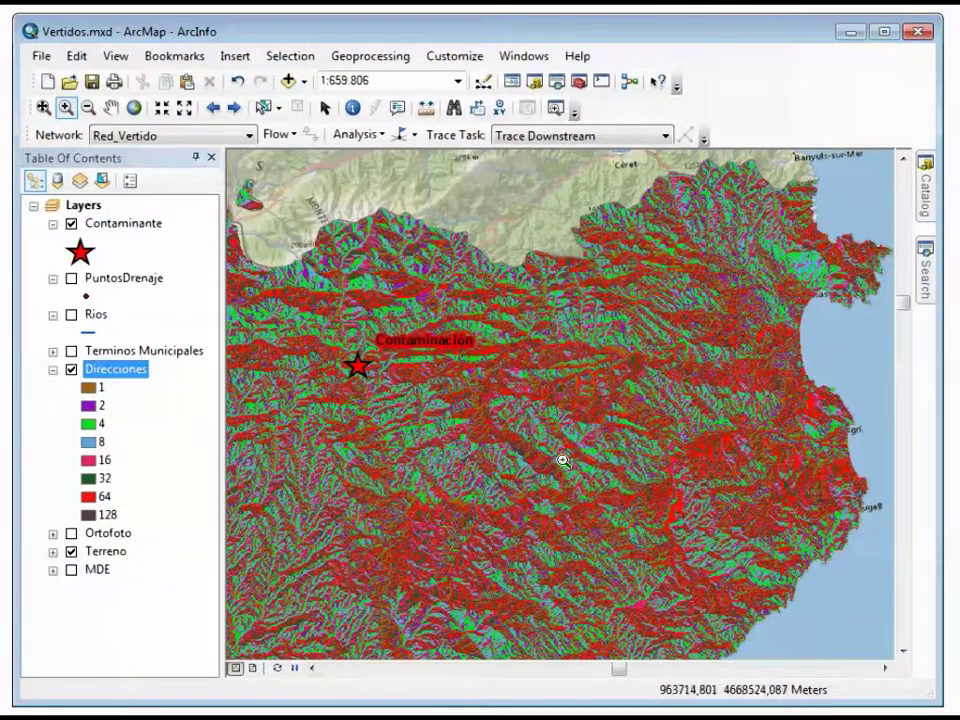
# Open the Hydrology Watershed tool with Direcciones as the flow direction raster and Contaminante as the pour point data.
pyautogui.moveTo(392, 399); pyautogui.dragTo(570, 534)
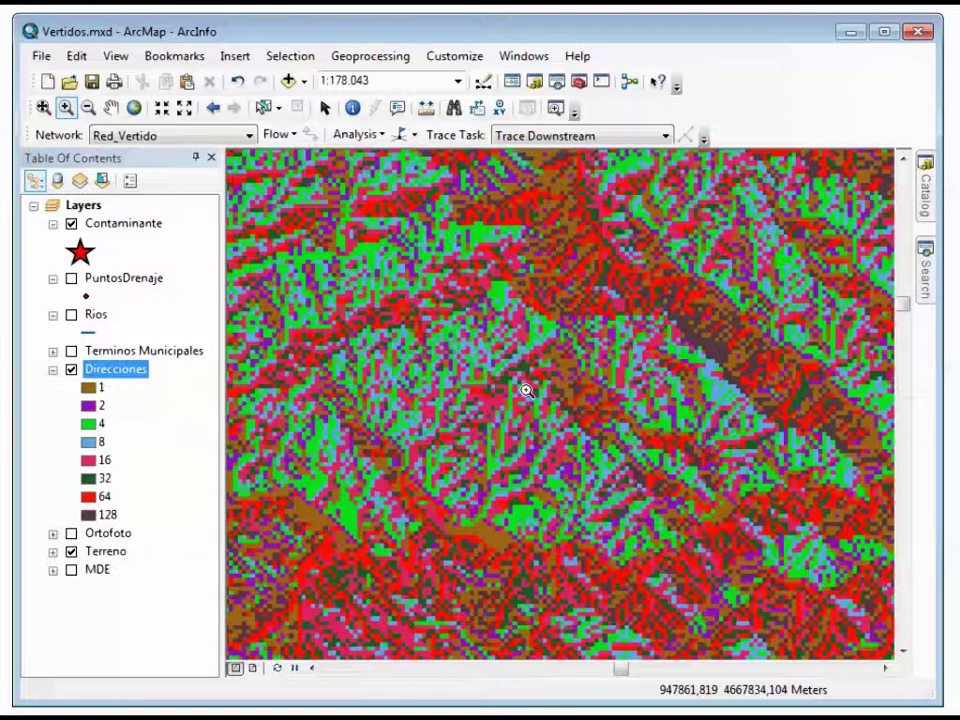
pyautogui.click(211, 110)
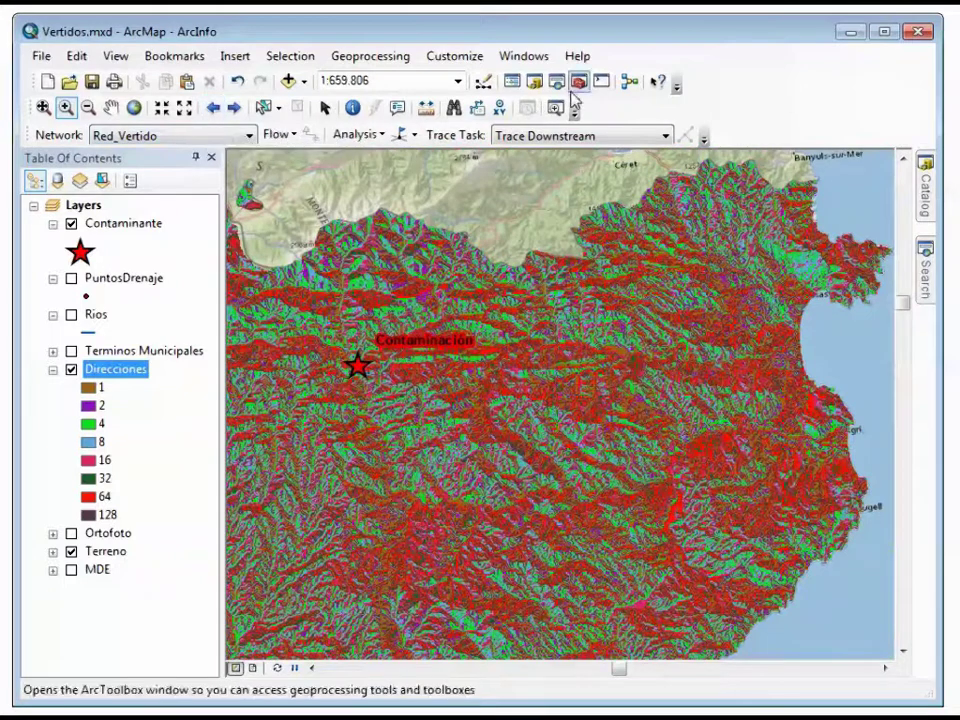
pyautogui.click(578, 82)
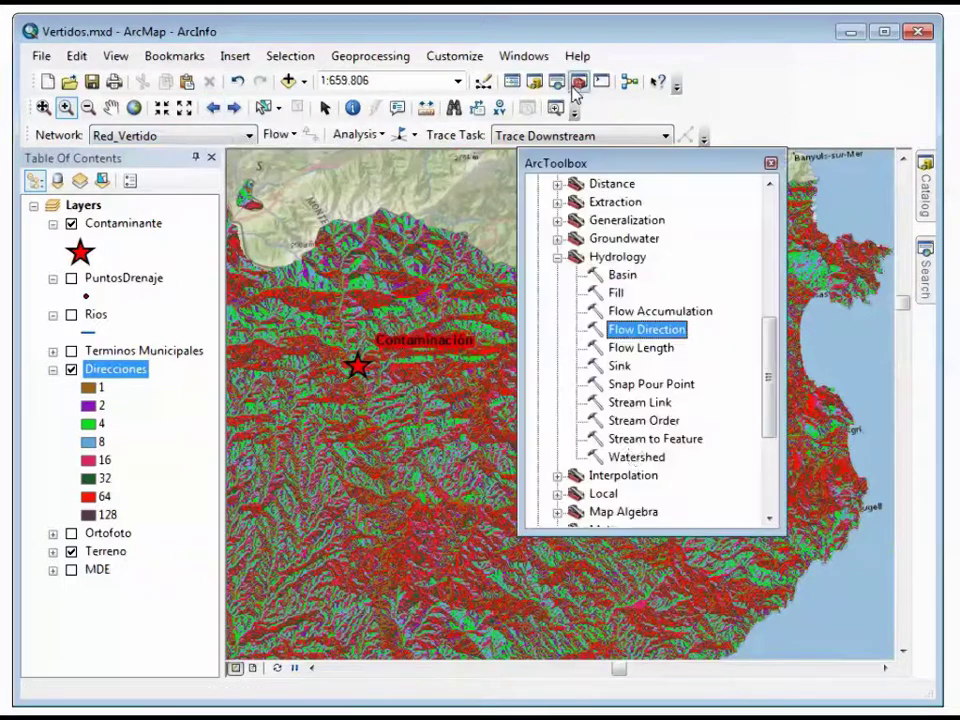
pyautogui.click(622, 460)
pyautogui.doubleClick(630, 458)
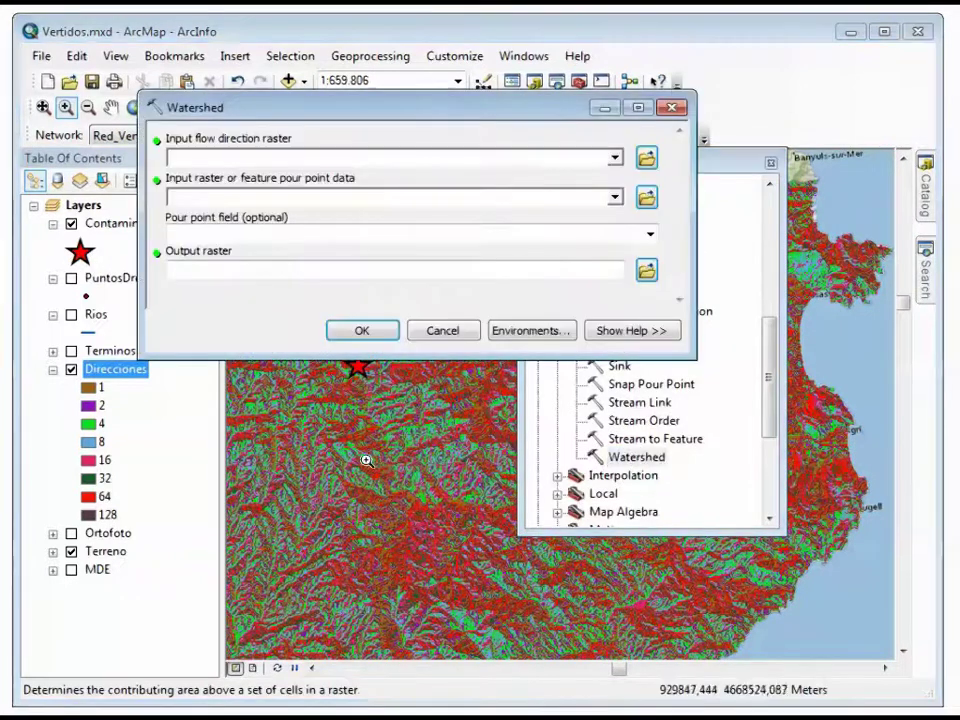
pyautogui.click(614, 158)
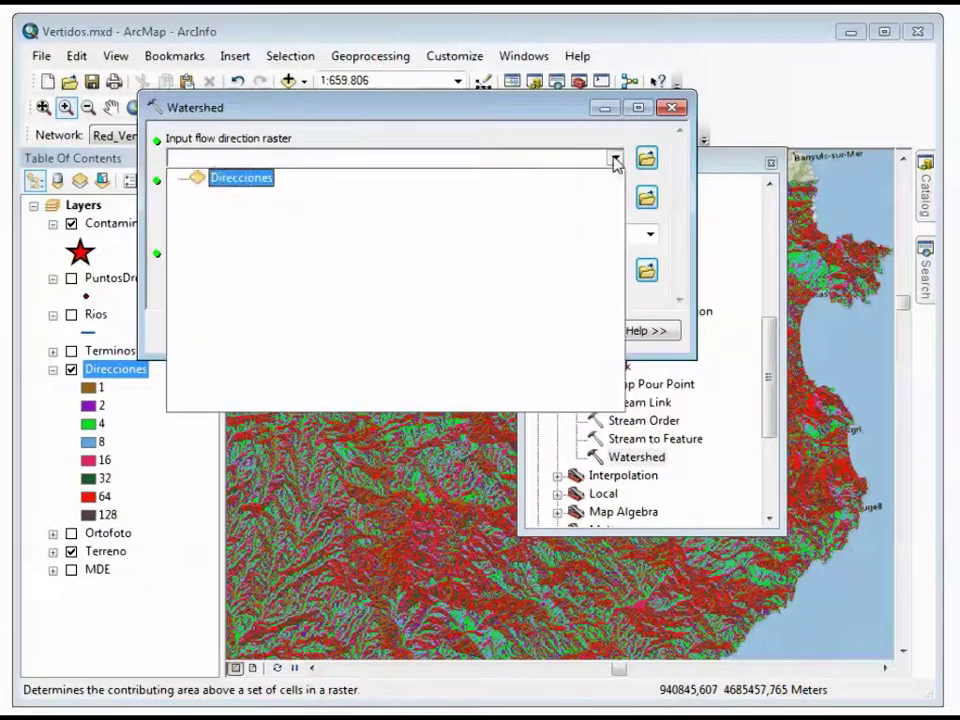
pyautogui.click(236, 180)
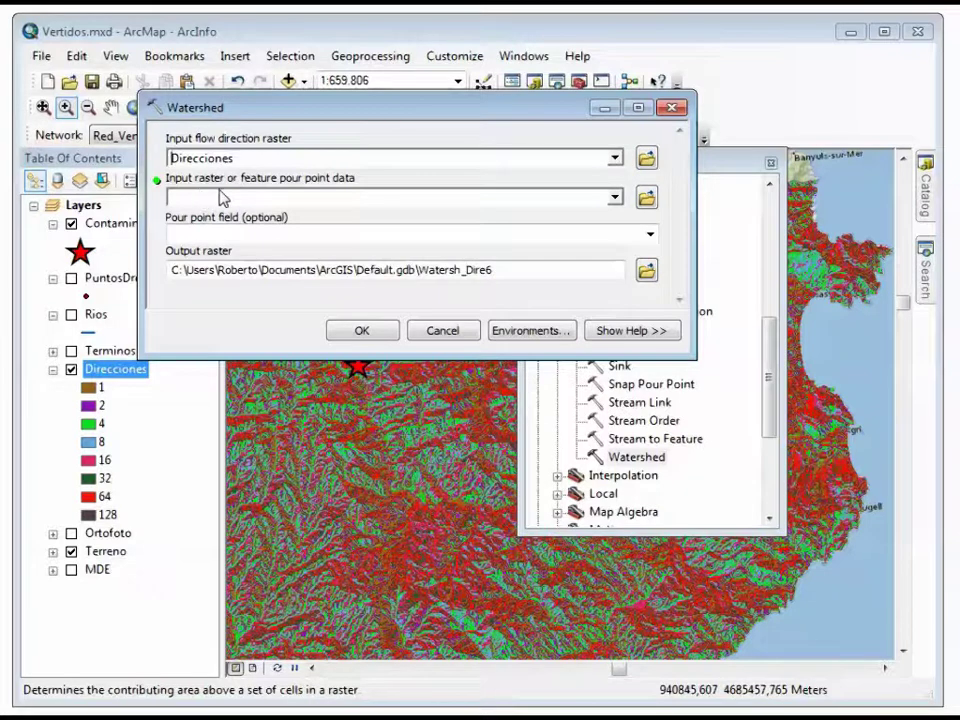
pyautogui.click(614, 197)
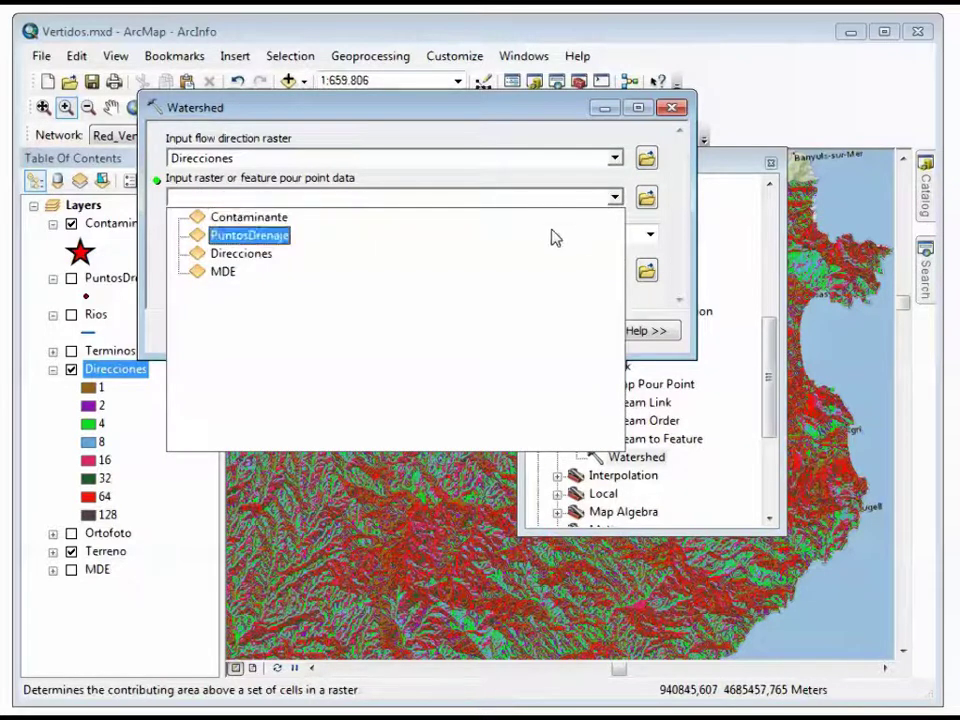
pyautogui.click(262, 217)
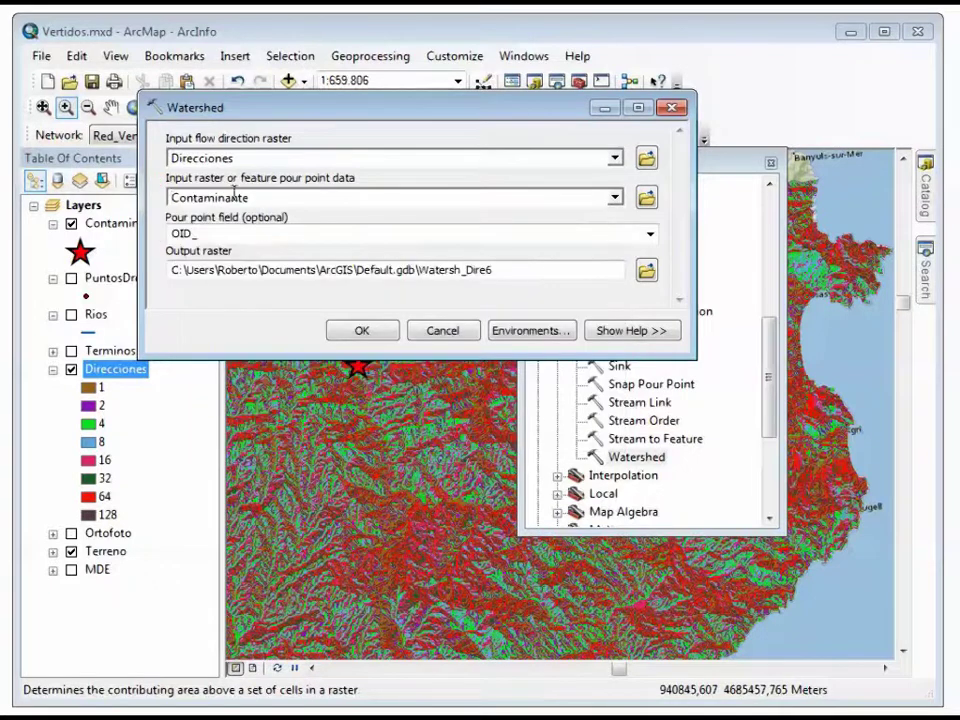
# Set the Watershed output raster to C:\Vertidos\ZonaAfeccion, run the tool and close the toolbox.
pyautogui.doubleClick(530, 269)
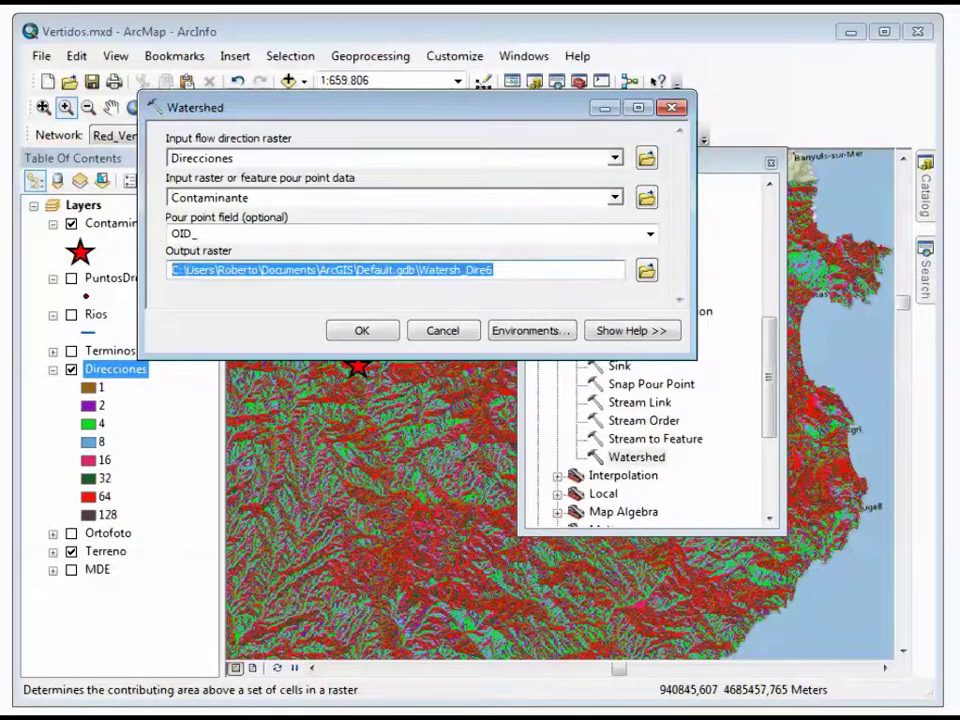
pyautogui.write('C:\\Vertidos\\')
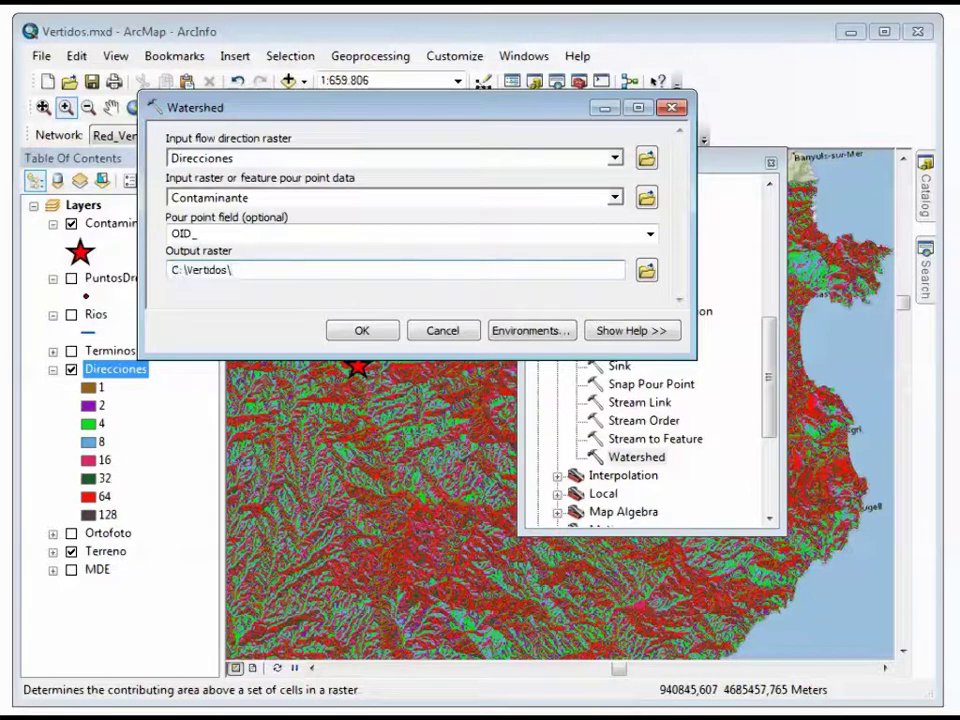
pyautogui.write('ZonaAfeccion')
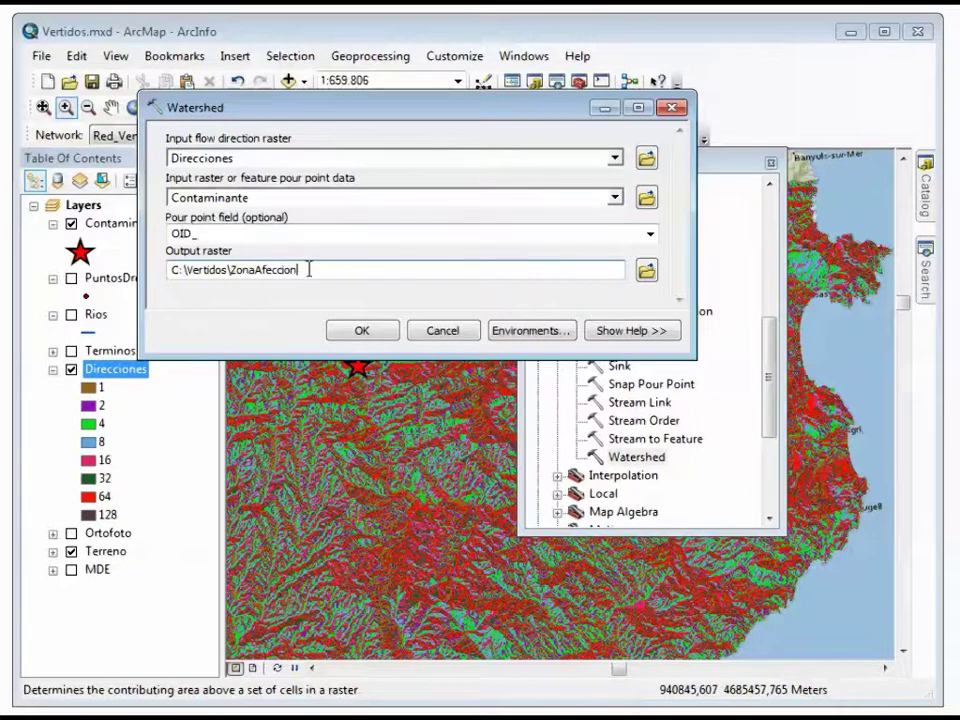
pyautogui.click(360, 330)
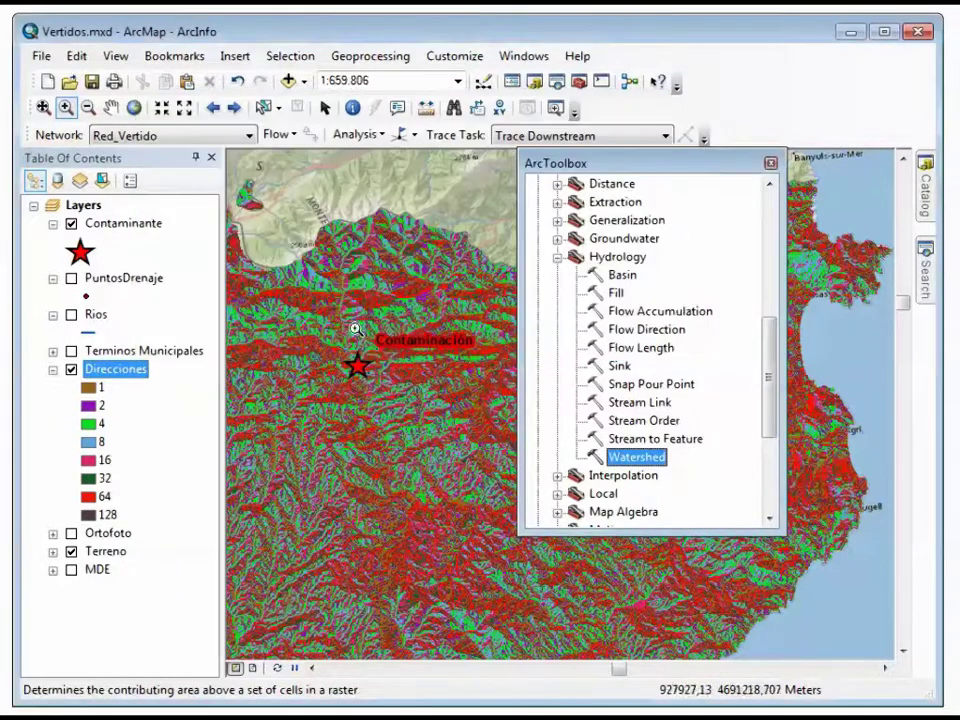
pyautogui.click(771, 164)
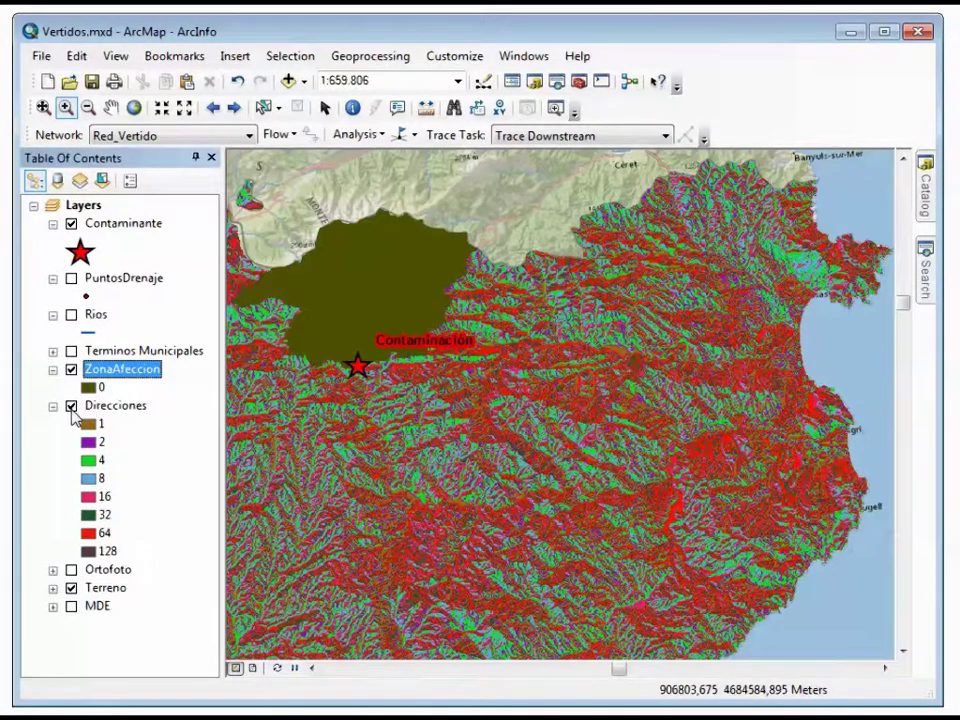
# Hide the Direcciones layer and show the Rios layer.
pyautogui.click(71, 405)
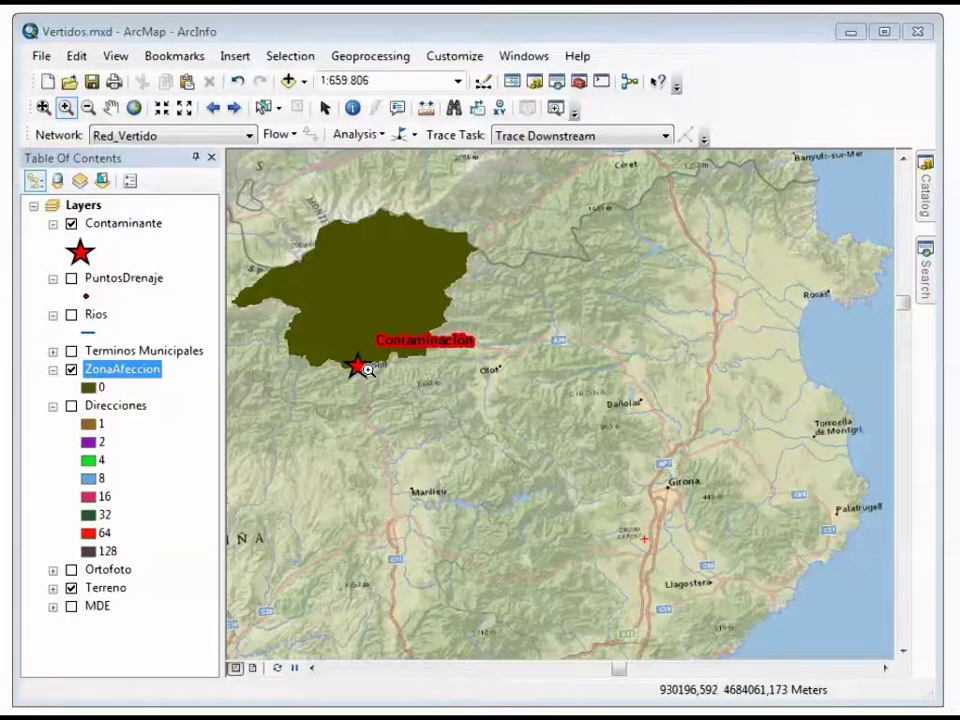
pyautogui.click(72, 316)
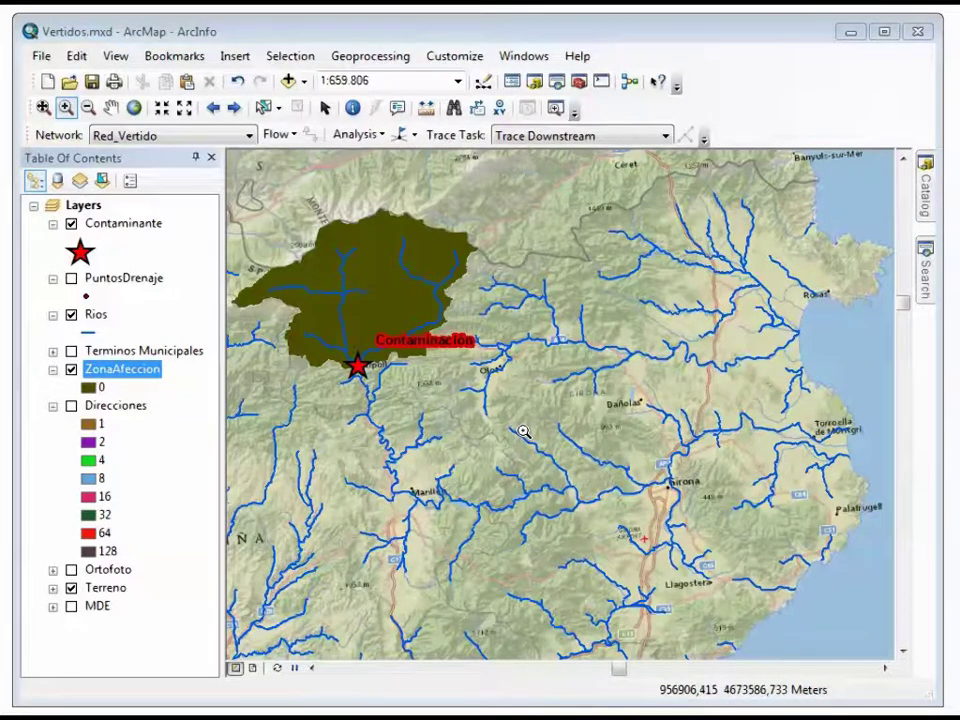
# Apply the Arrow Right line symbol to the Rios layer and inspect the rivers' flow directions up close.
pyautogui.click(90, 332)
pyautogui.moveTo(394, 332); pyautogui.dragTo(396, 620)
pyautogui.click(313, 648)
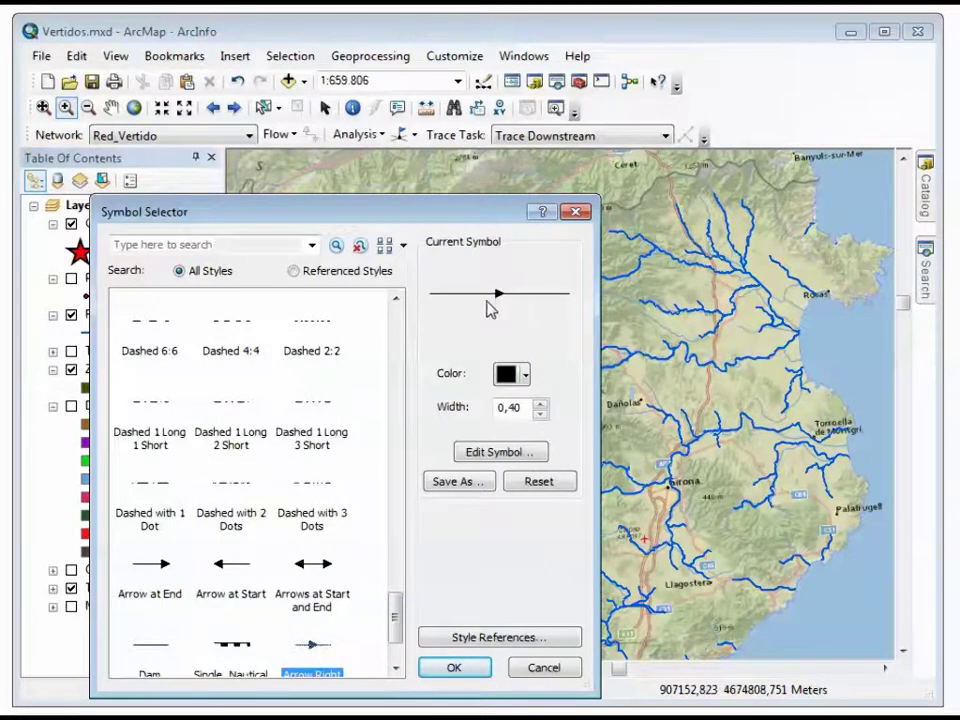
pyautogui.click(453, 667)
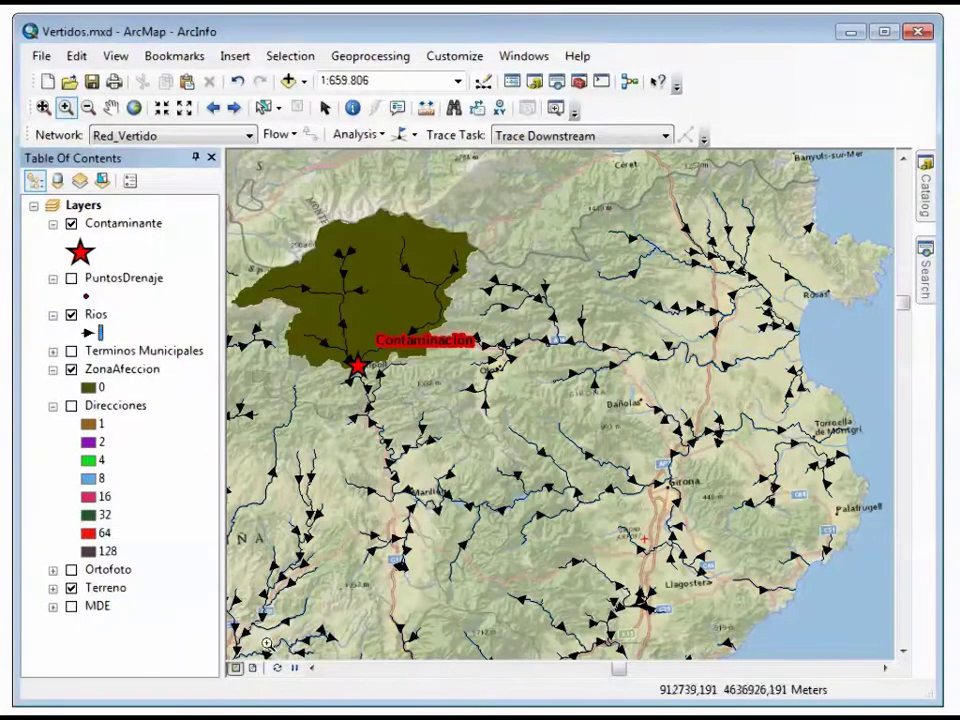
pyautogui.moveTo(490, 433); pyautogui.dragTo(593, 544)
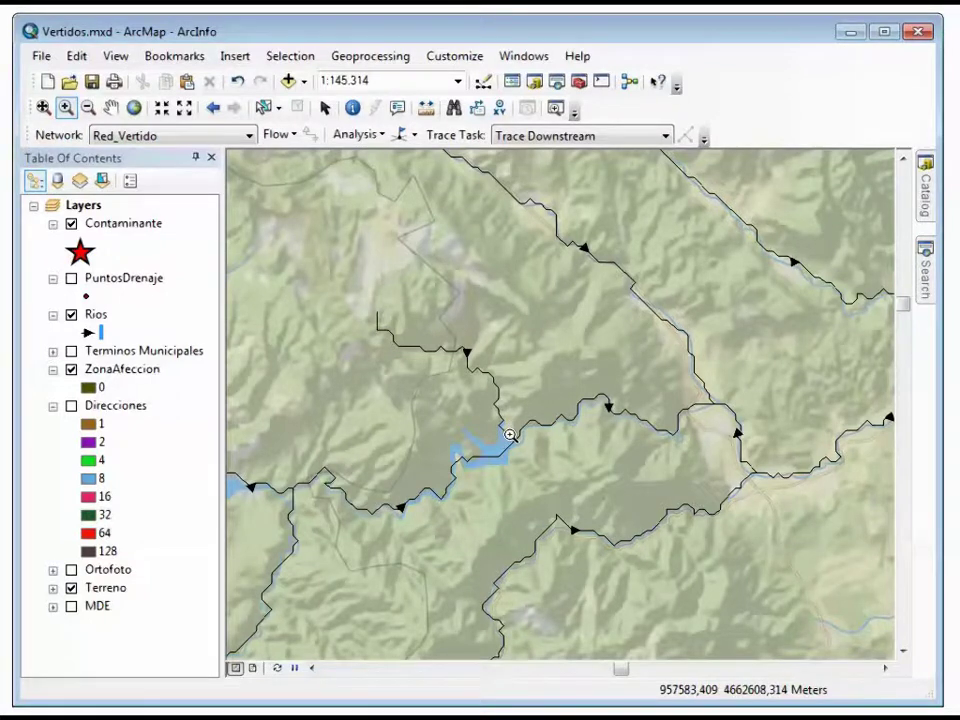
pyautogui.click(214, 108)
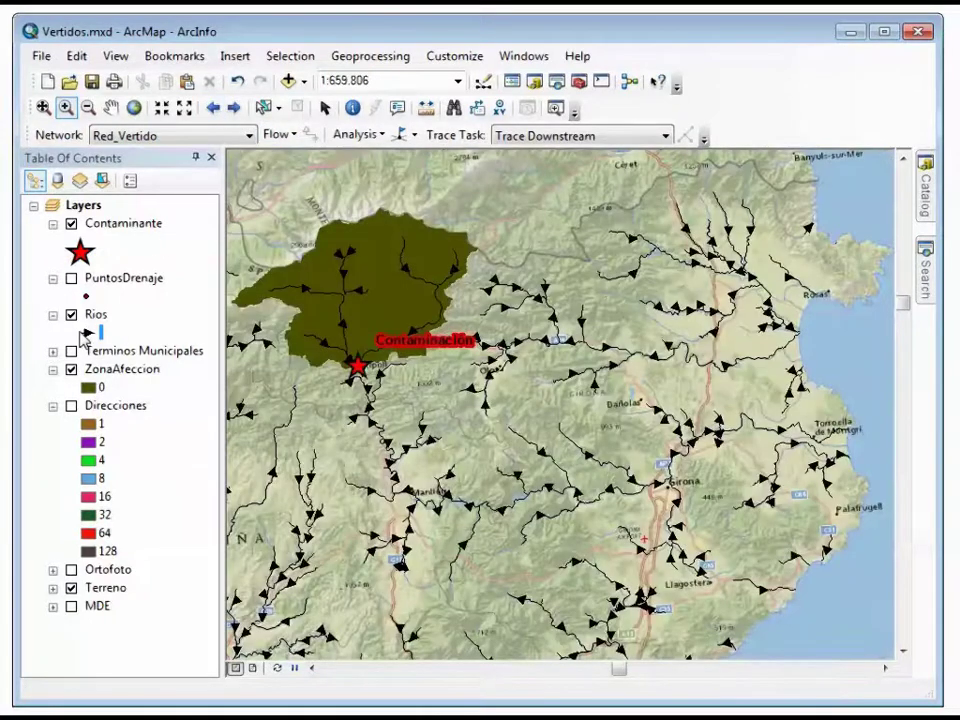
# Restyle the Rios layer with the Highway Ramp line symbol in blue and show the PuntosDrenaje layer.
pyautogui.click(96, 334)
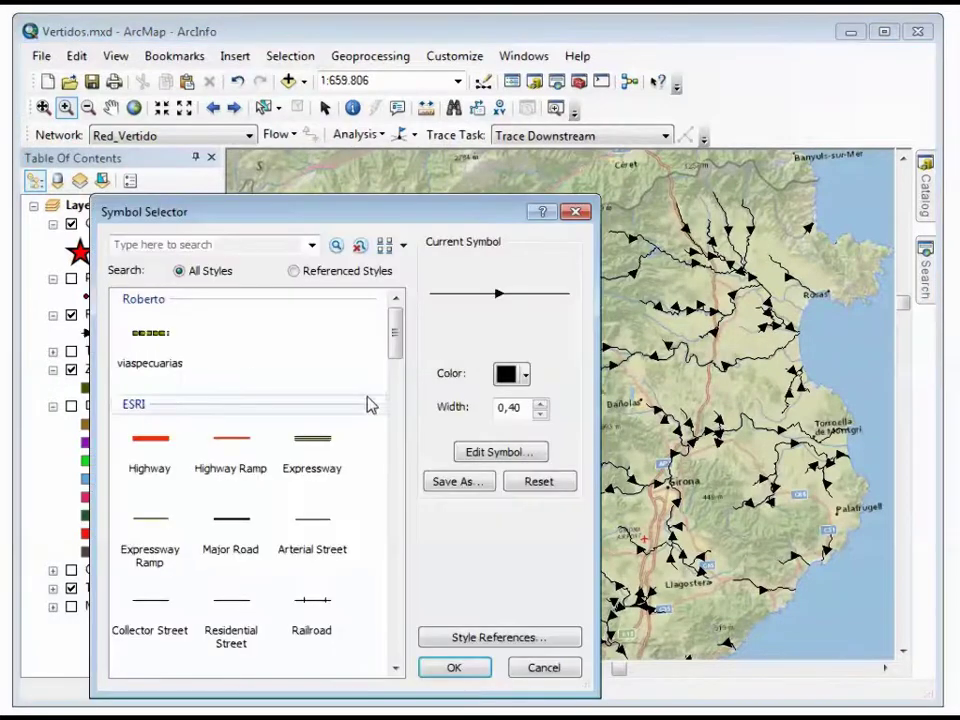
pyautogui.click(240, 438)
pyautogui.click(512, 374)
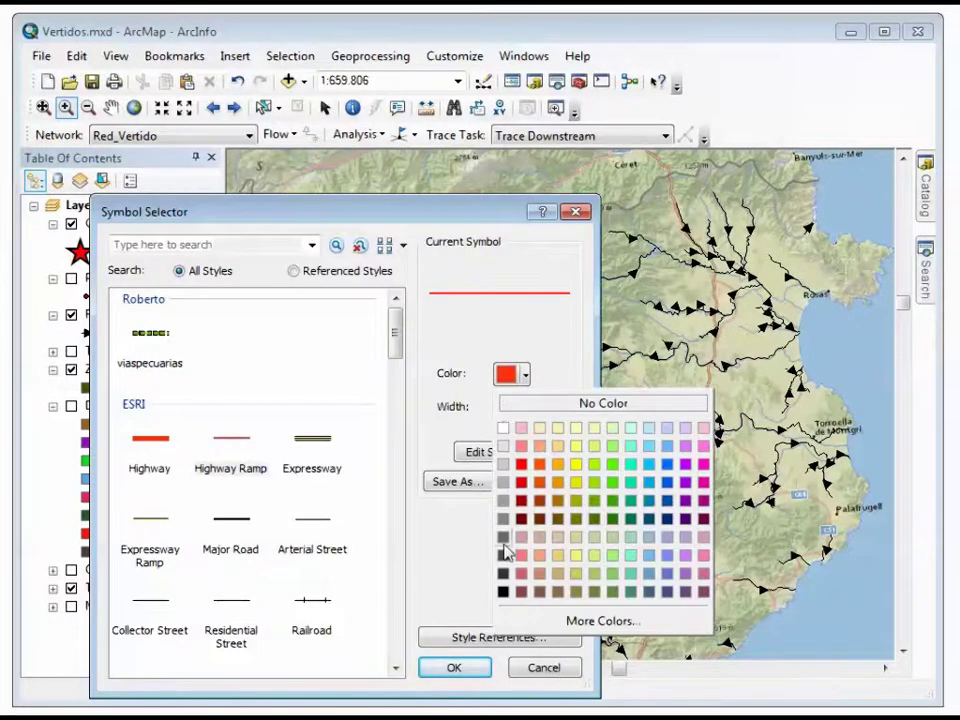
pyautogui.click(665, 484)
pyautogui.click(474, 672)
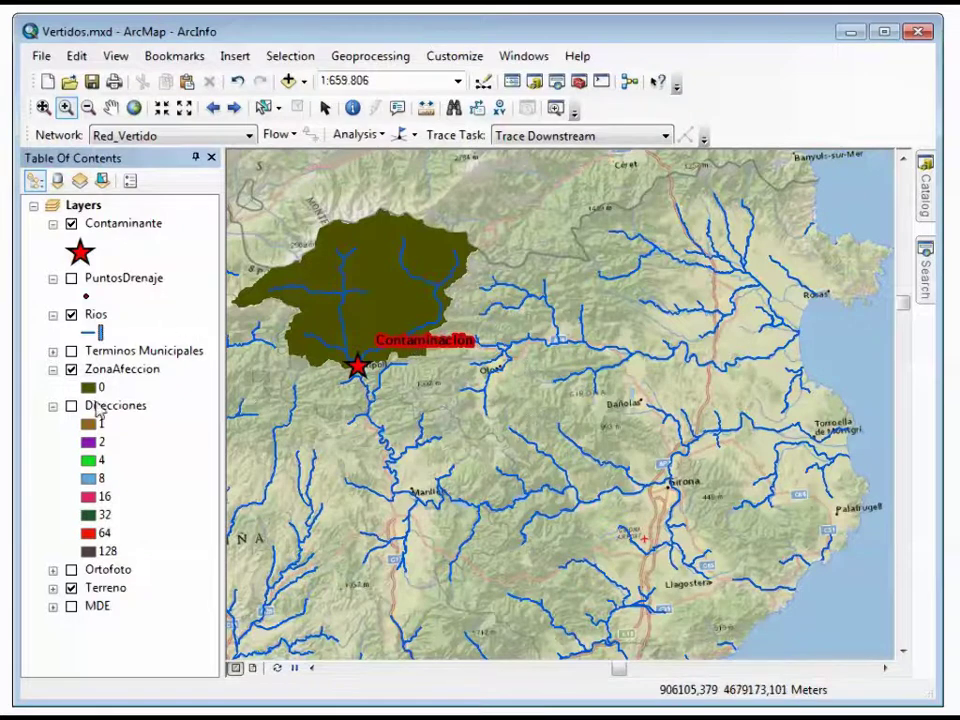
pyautogui.click(71, 278)
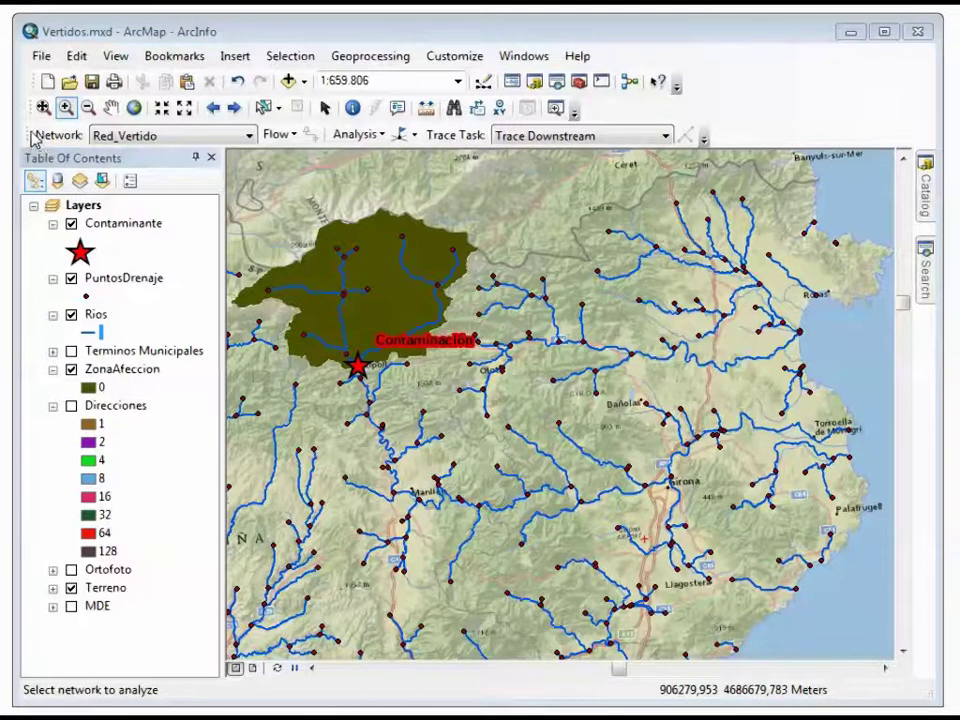
pyautogui.moveTo(35, 136); pyautogui.dragTo(182, 271)
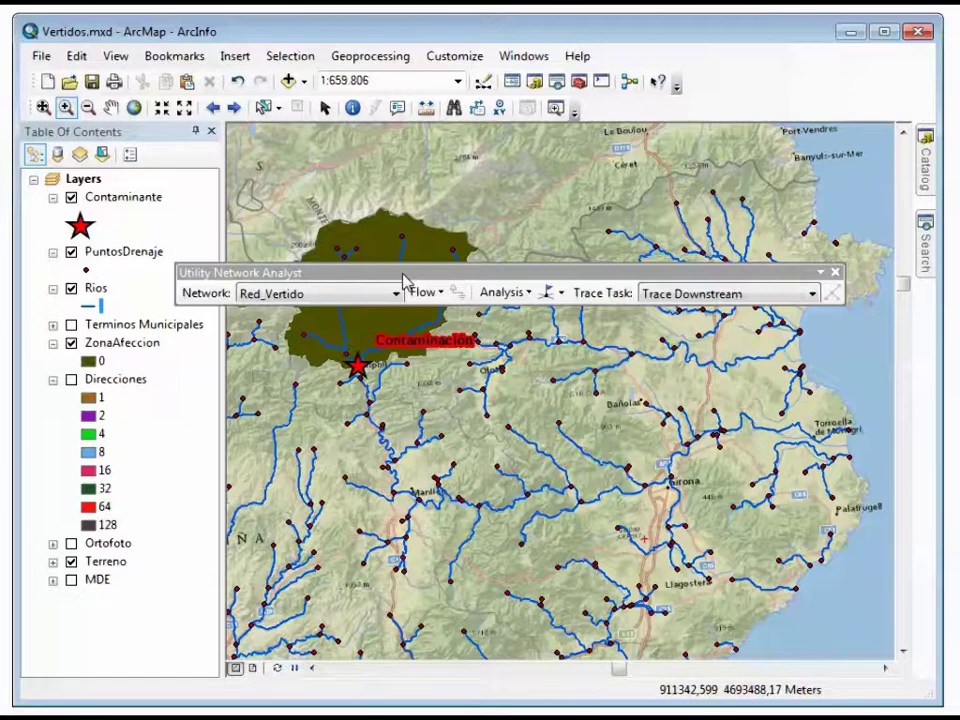
pyautogui.moveTo(403, 280); pyautogui.dragTo(236, 133)
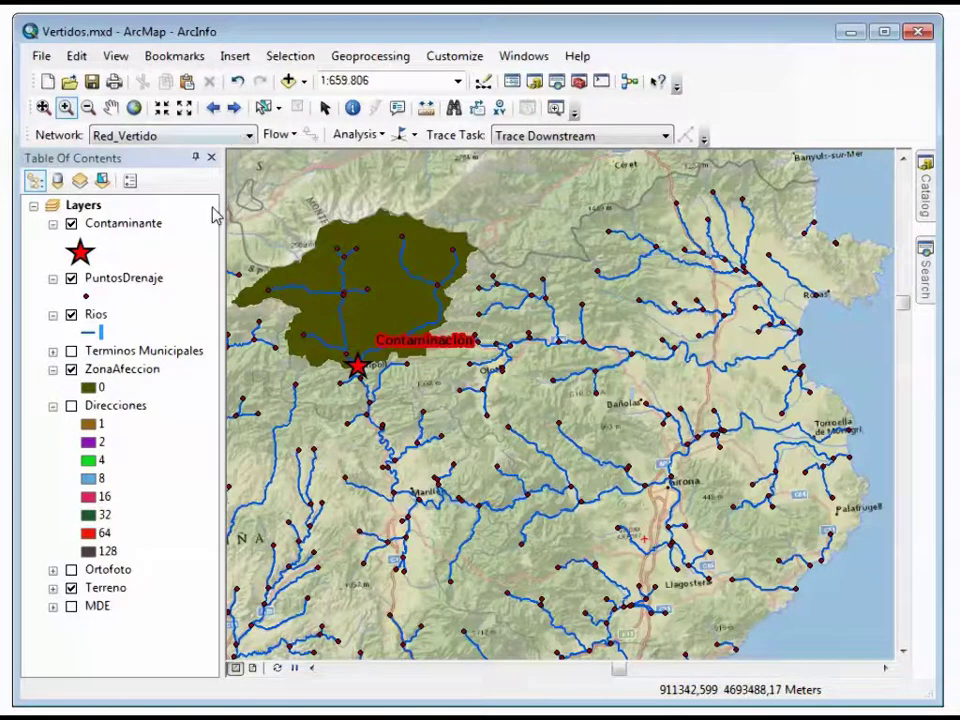
# Place a junction flag on the contamination point and run the Trace Downstream task on the Red_Vertido network.
pyautogui.click(396, 138)
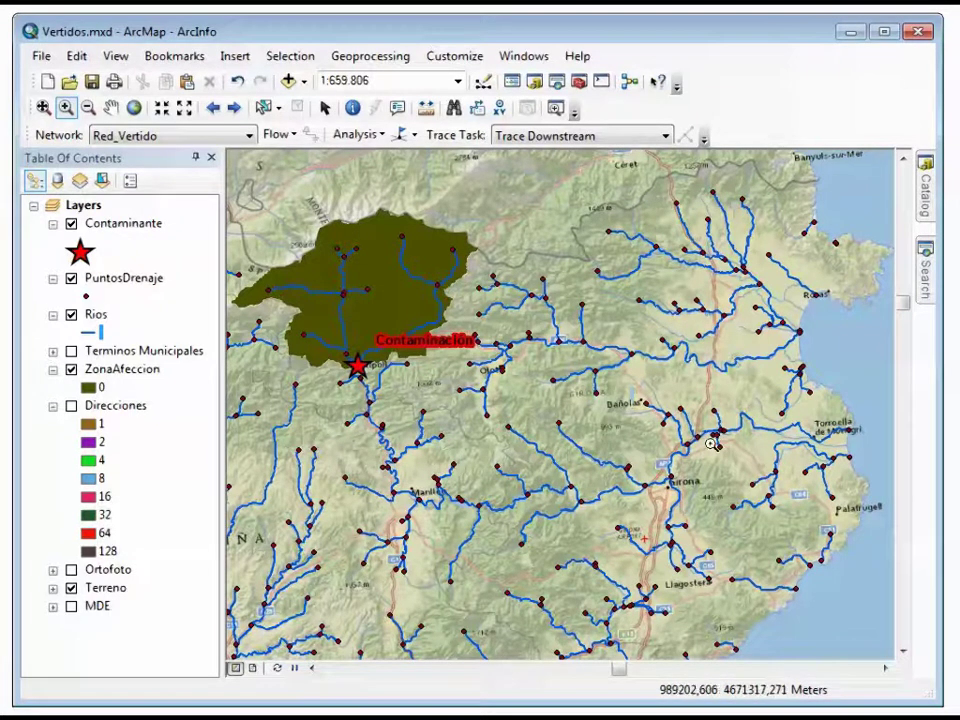
pyautogui.click(399, 136)
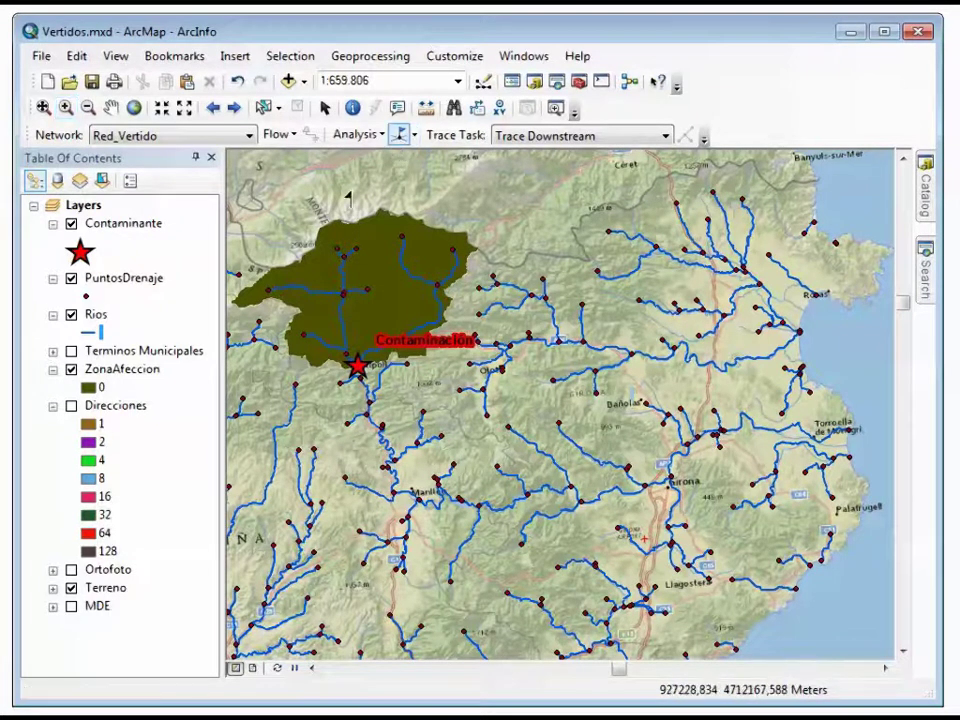
pyautogui.click(358, 364)
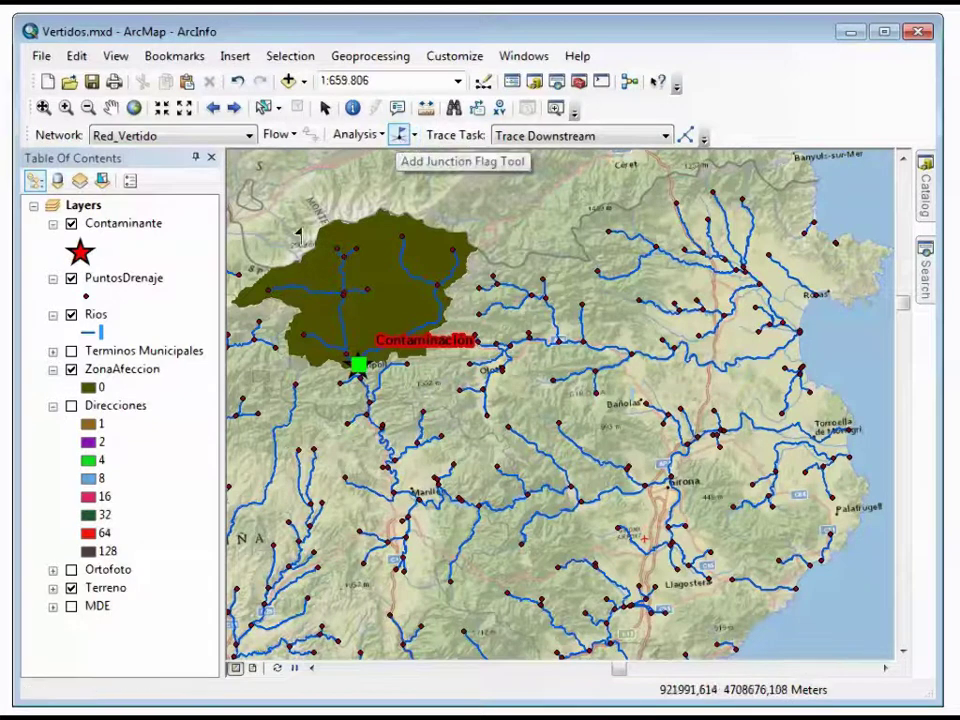
pyautogui.click(602, 138)
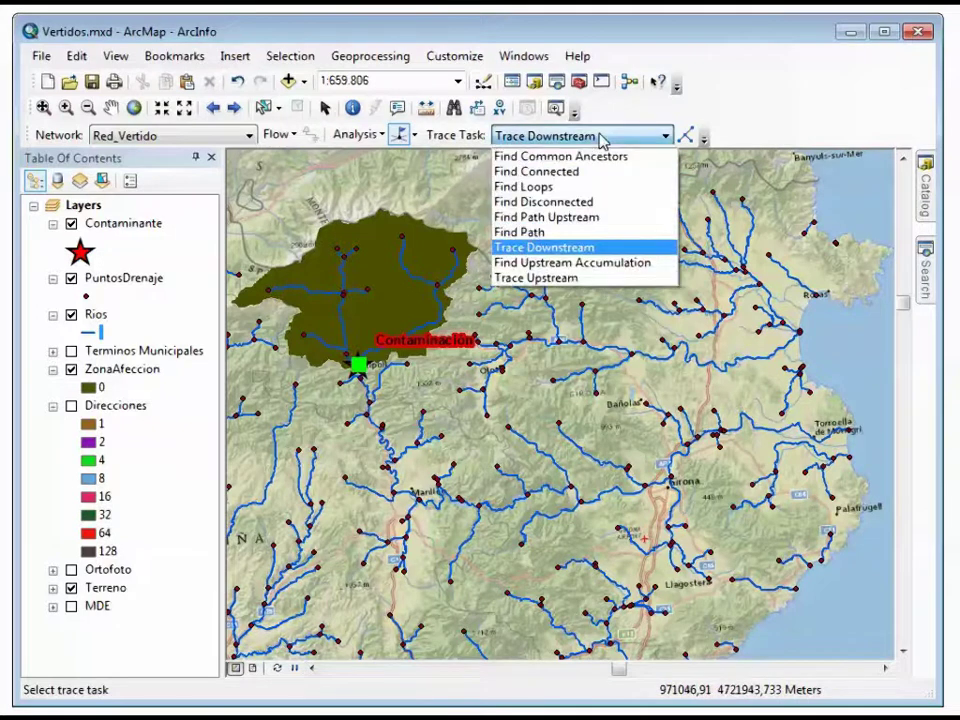
pyautogui.click(567, 256)
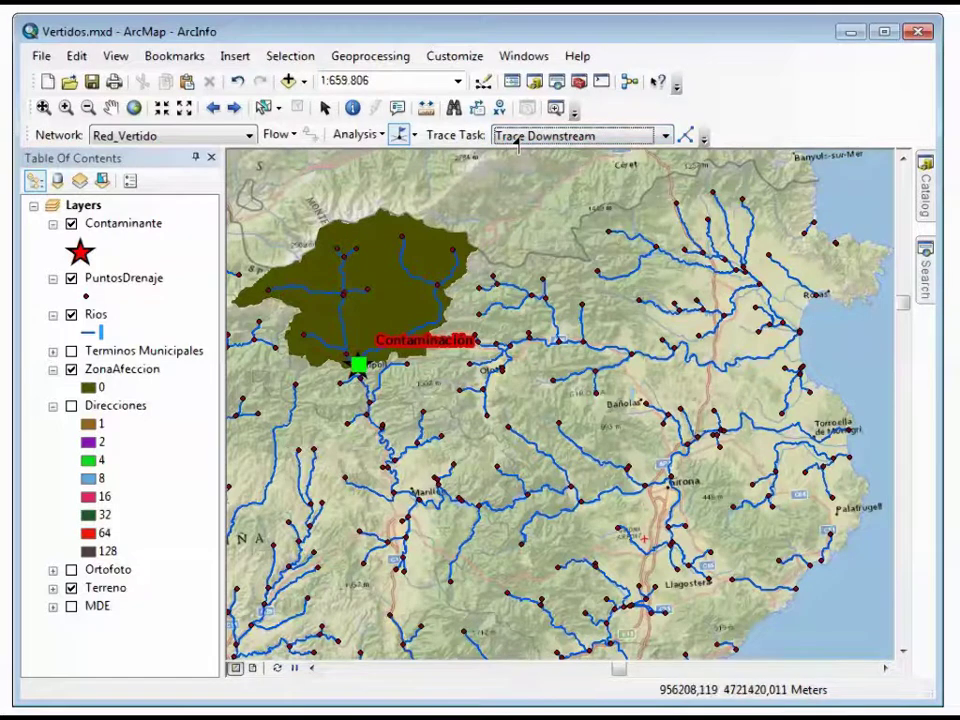
pyautogui.click(687, 136)
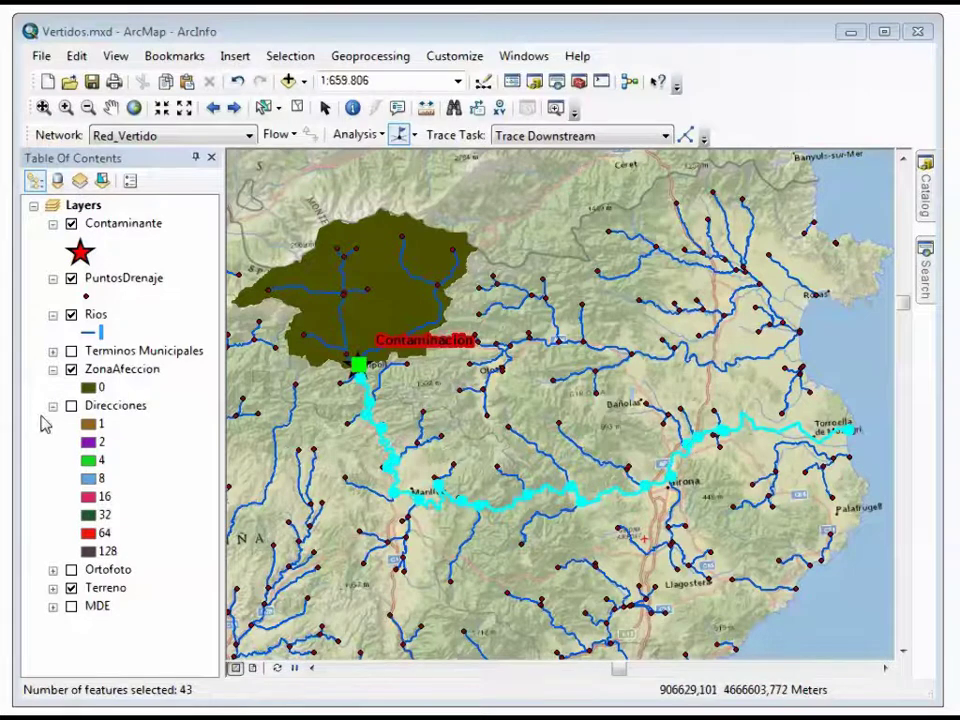
# Show the Terminos Municipales layer and select by location its municipalities that intersect the selected Rios features.
pyautogui.click(71, 351)
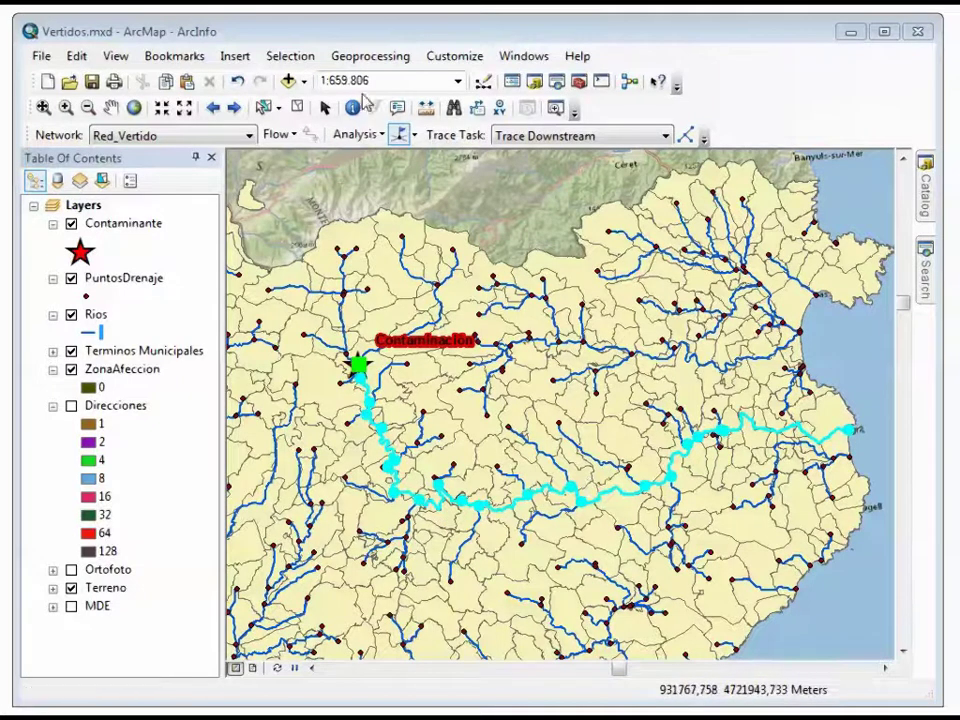
pyautogui.click(291, 57)
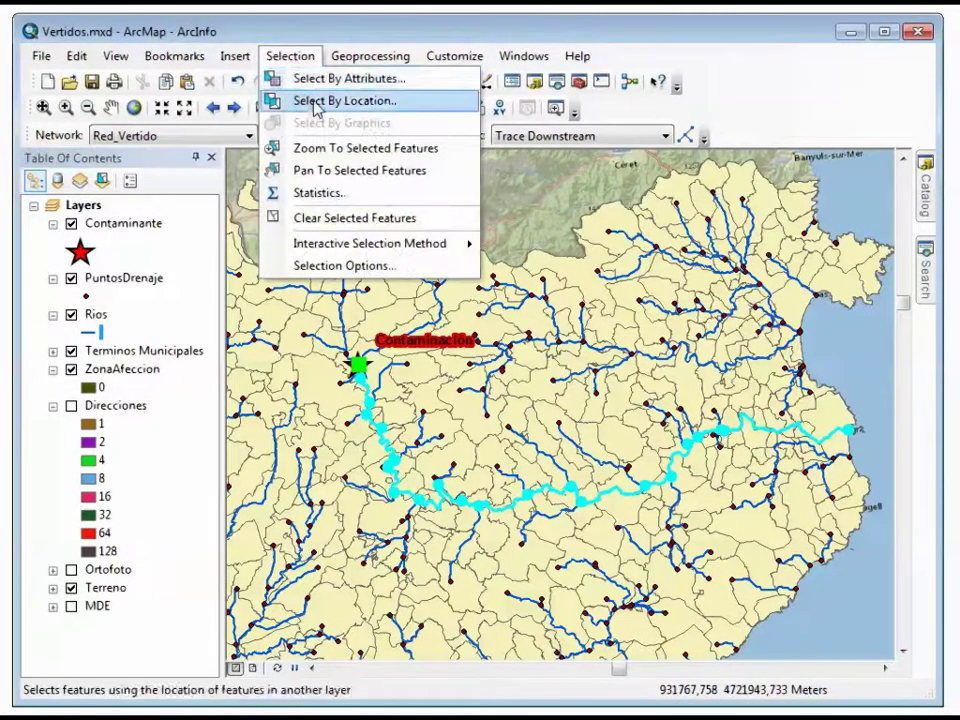
pyautogui.click(317, 102)
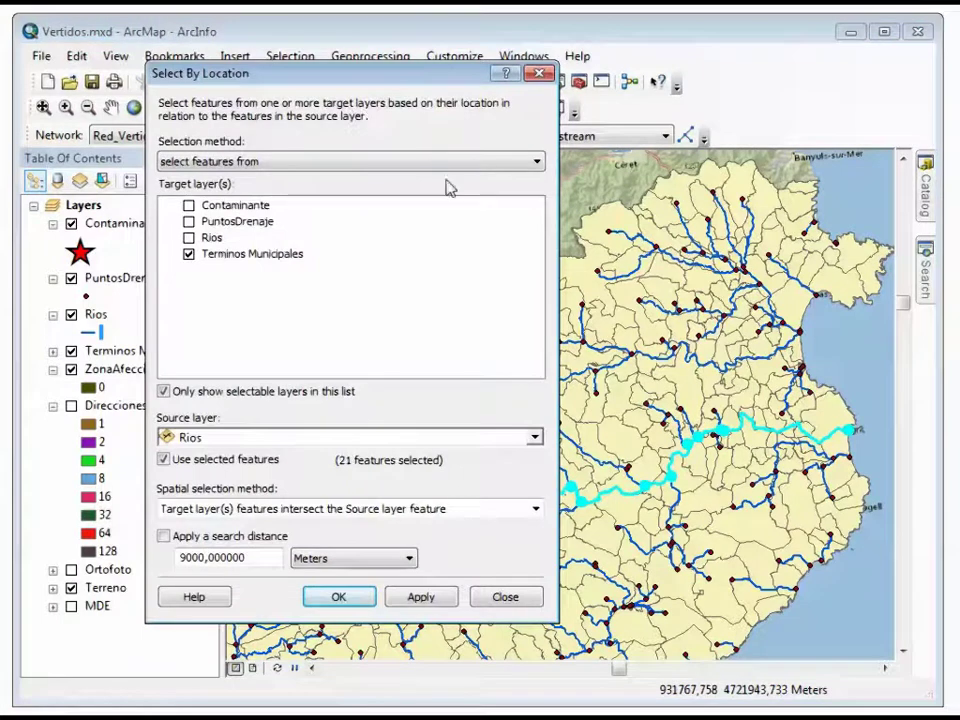
pyautogui.click(252, 258)
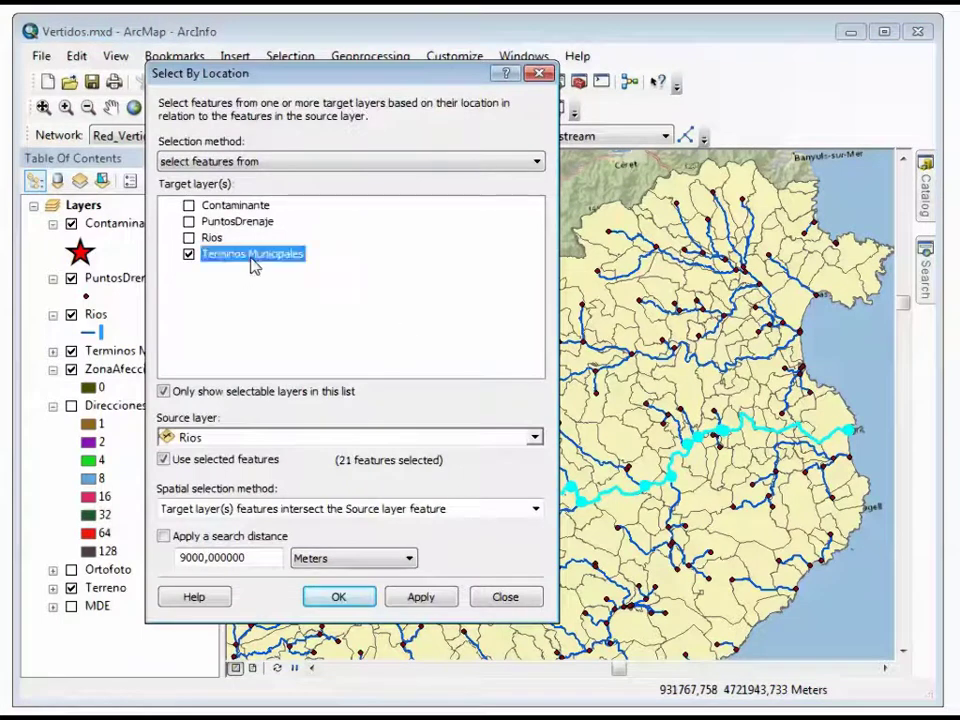
pyautogui.click(221, 438)
pyautogui.click(222, 440)
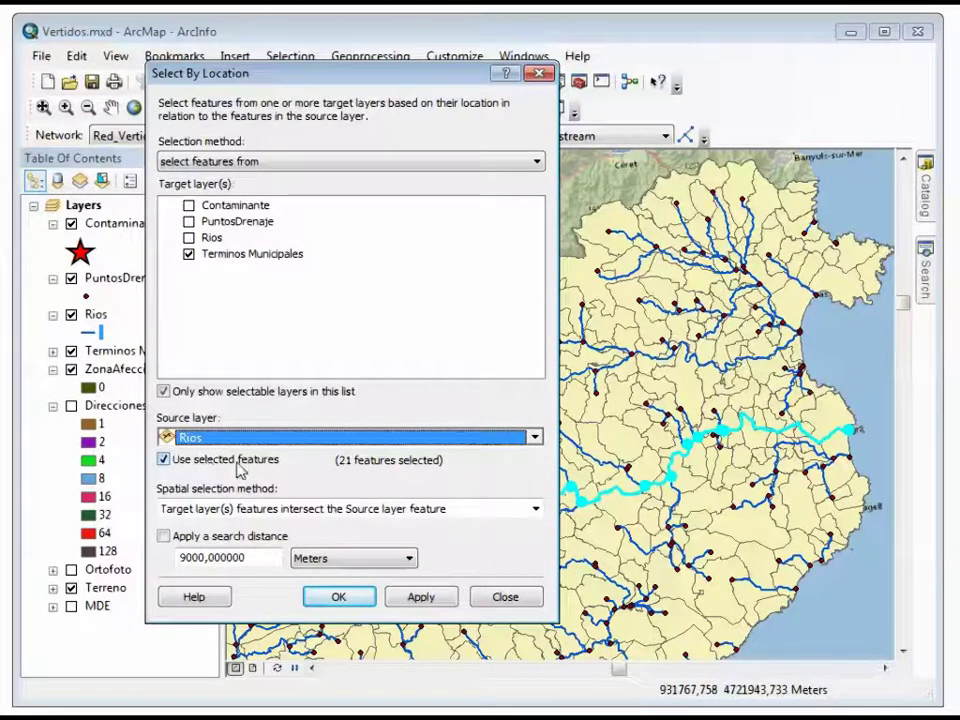
pyautogui.click(352, 602)
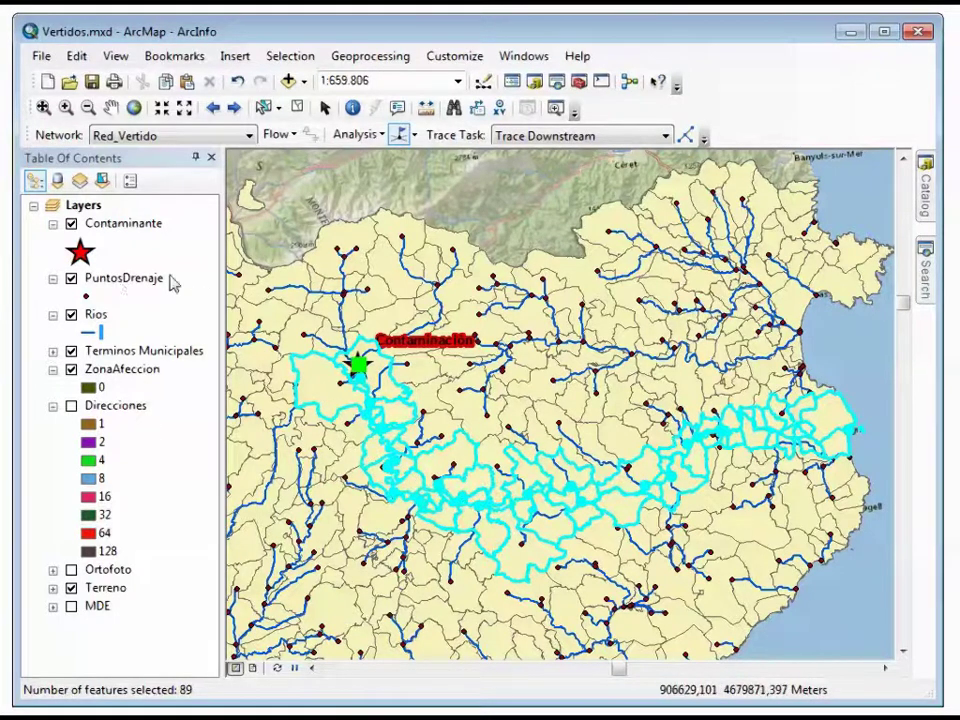
# Export the selected Terminos Municipales features to C:\Vertidos\MunicipiosAfectados and add the exported data to the map as a layer.
pyautogui.rightClick(137, 352)
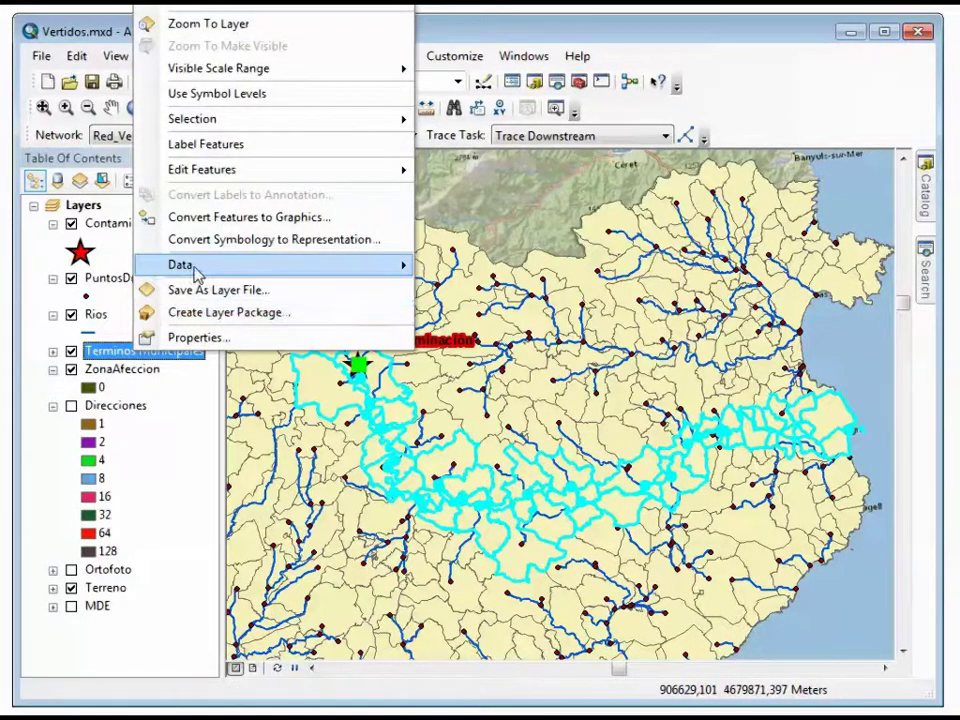
pyautogui.moveTo(193, 265)
pyautogui.click(496, 294)
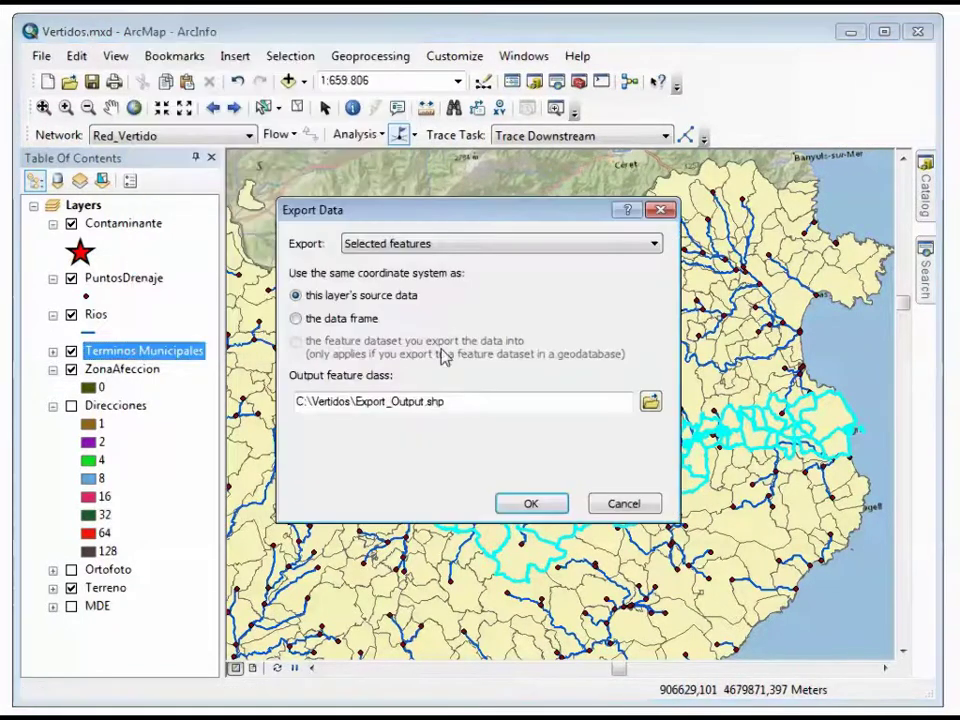
pyautogui.moveTo(471, 400); pyautogui.dragTo(297, 401)
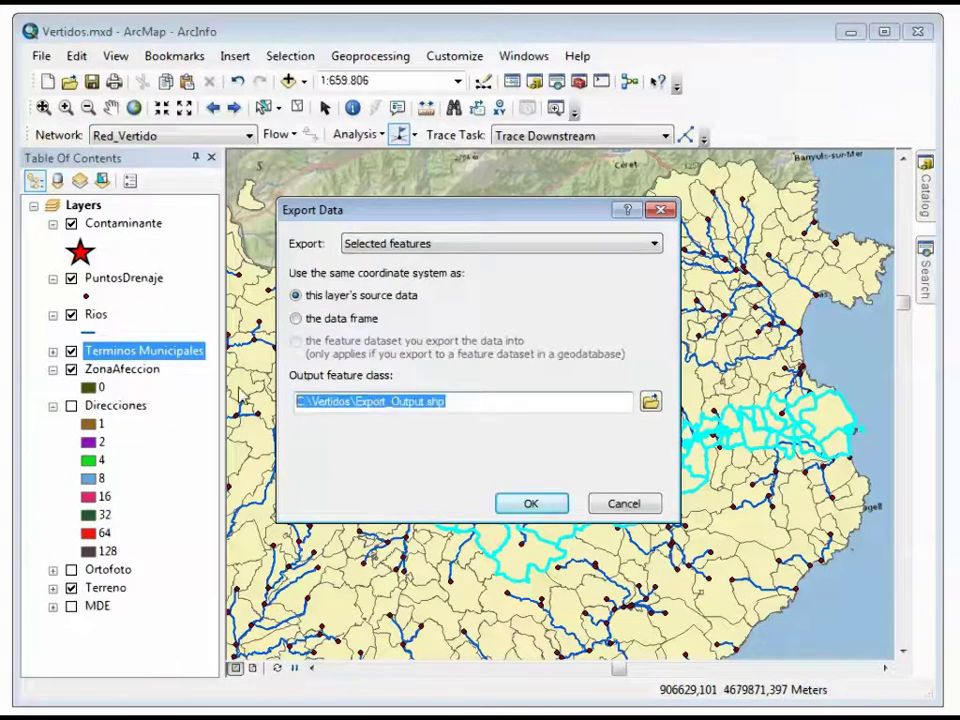
pyautogui.write('C:\\Vertidos\\MunicipiosAfectado')
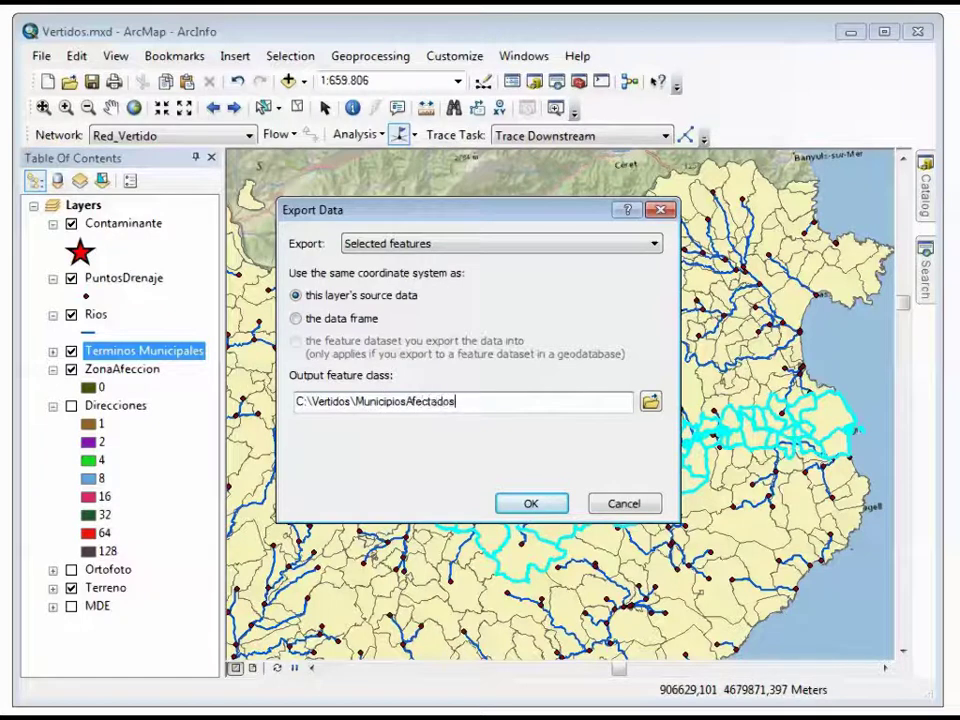
pyautogui.click(533, 504)
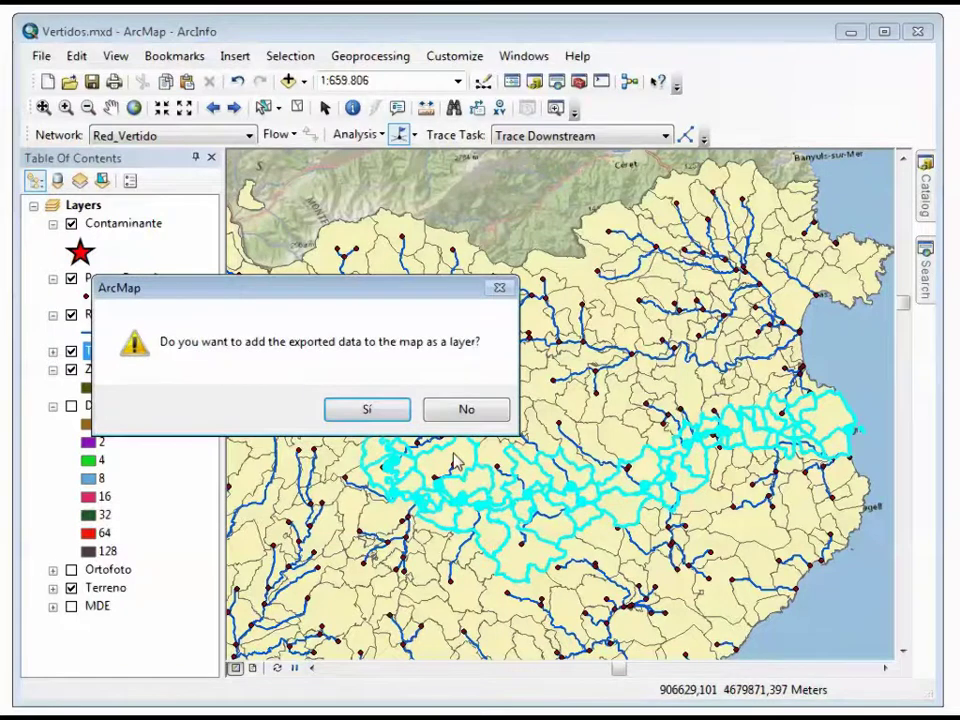
pyautogui.click(382, 409)
# Clear the feature selection and hide the Terminos Municipales and PuntosDrenaje layers.
pyautogui.click(71, 387)
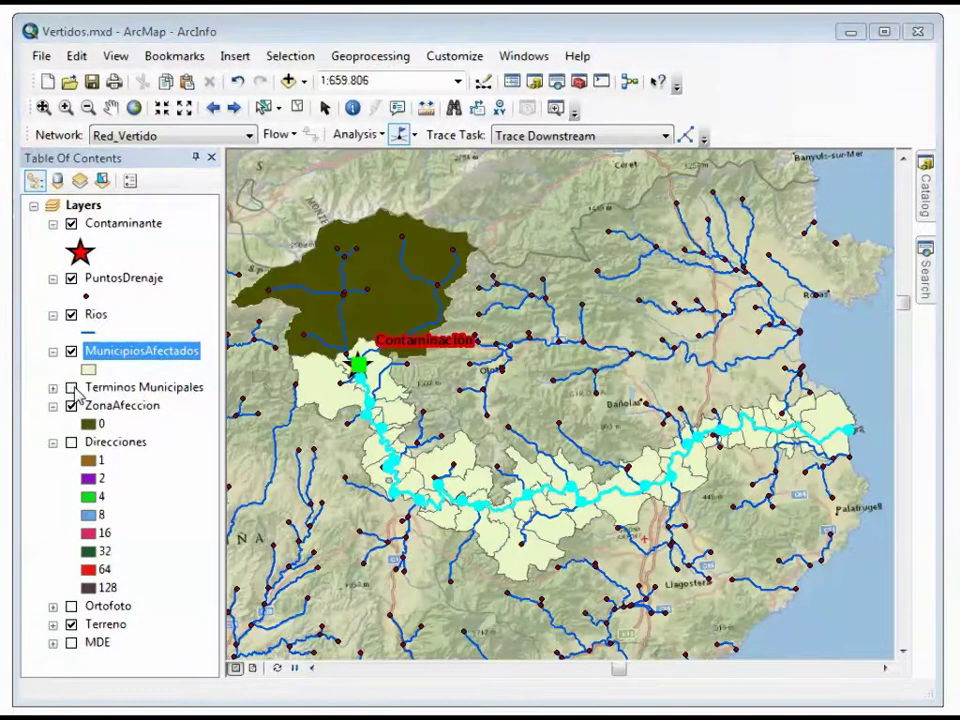
pyautogui.click(297, 107)
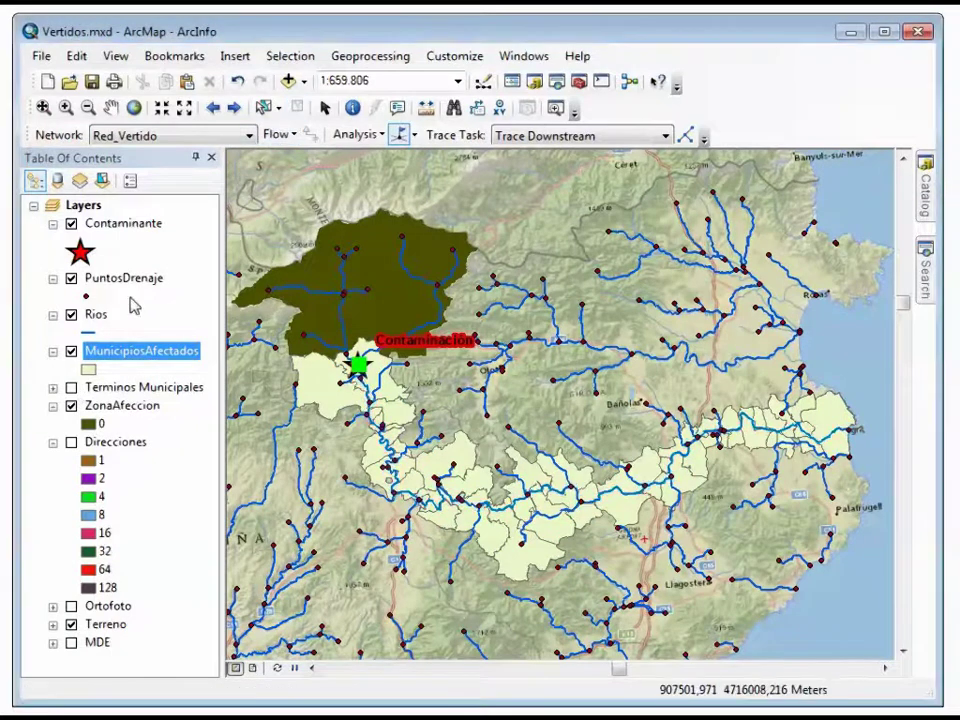
pyautogui.click(71, 278)
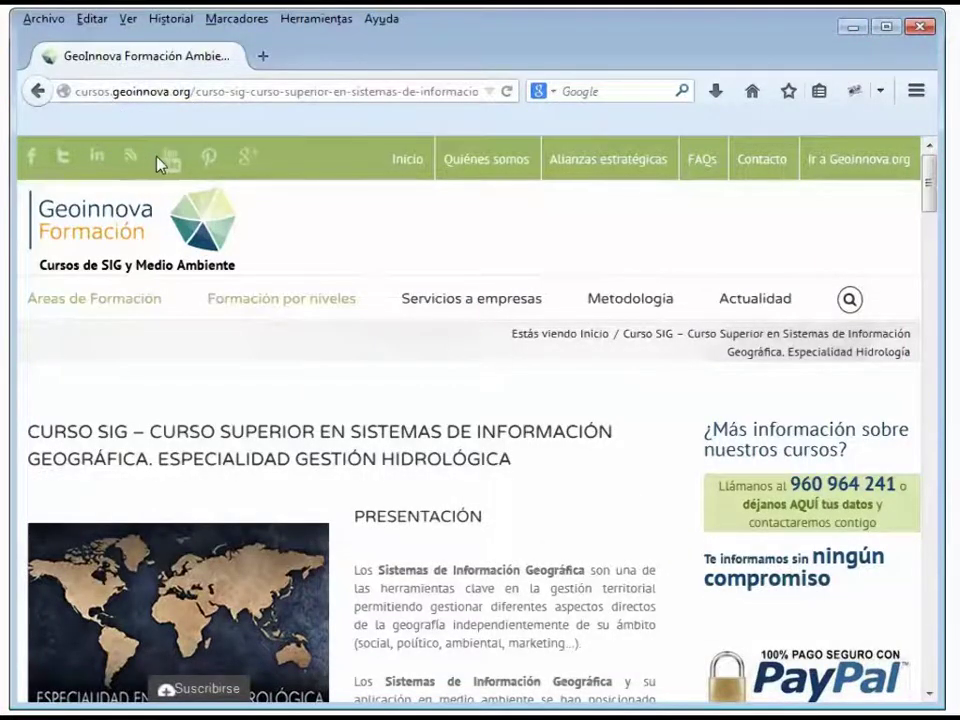
# Examine the Geoinnova hydrological management GIS course page's presentation and objectives in the browser, and return to ArcMap.
pyautogui.scroll(-1, 357, 249)
pyautogui.scroll(-3, 357, 249)
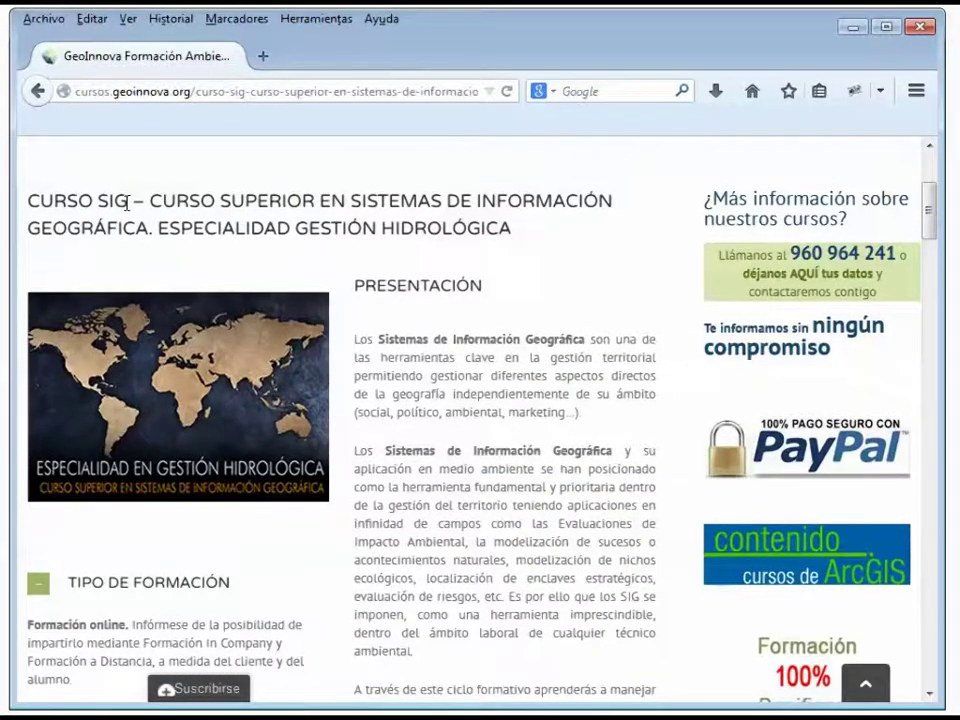
pyautogui.scroll(-12, 333, 298)
pyautogui.scroll(-5, 333, 298)
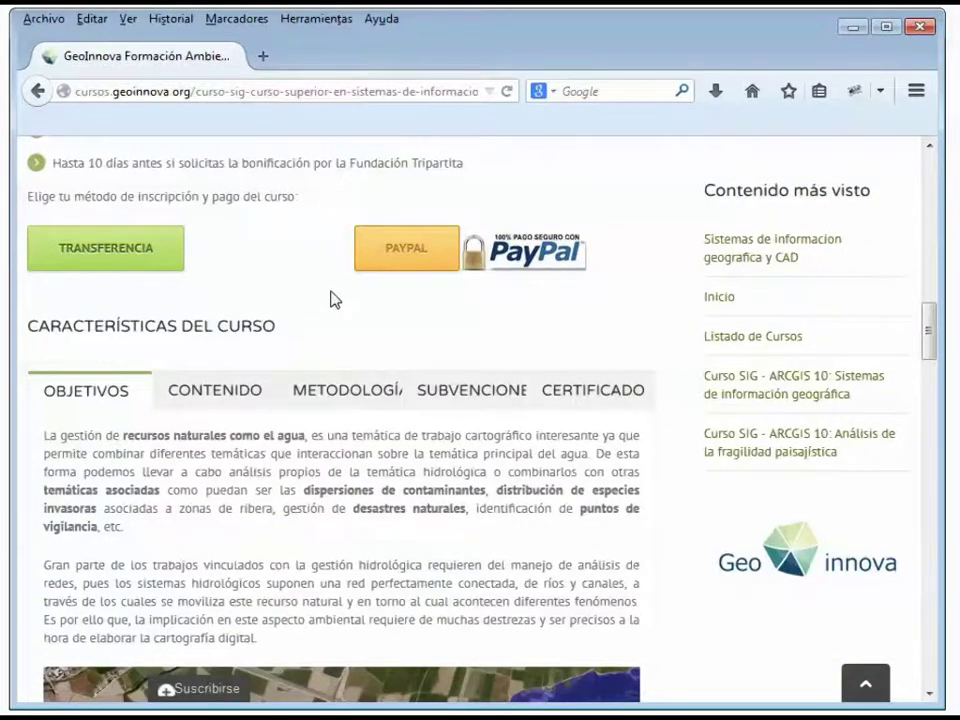
pyautogui.scroll(-8, 333, 298)
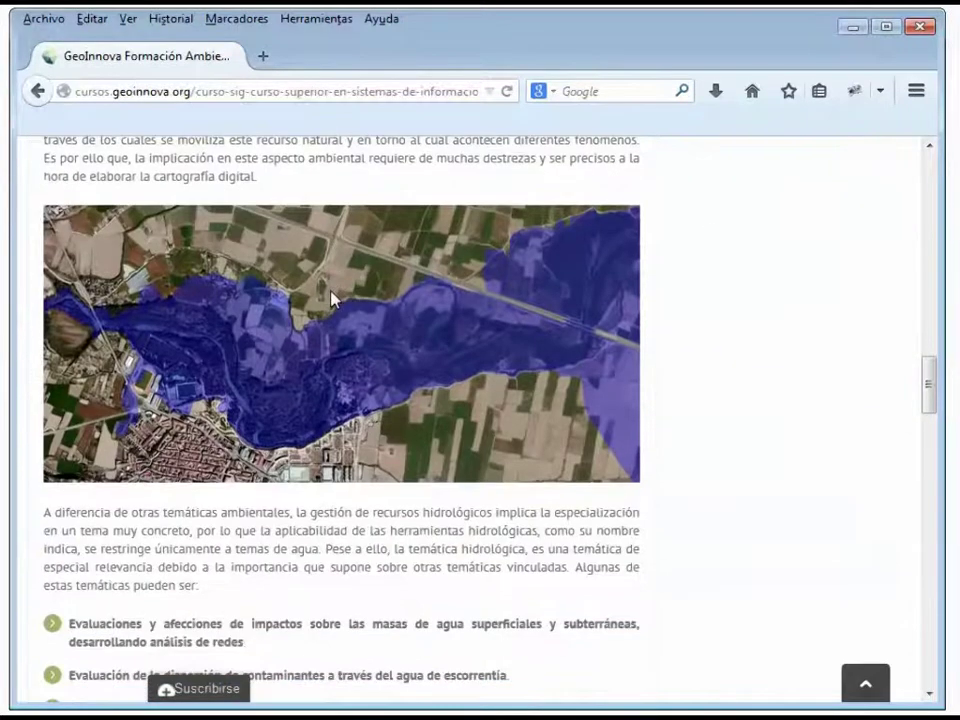
pyautogui.scroll(4, 333, 298)
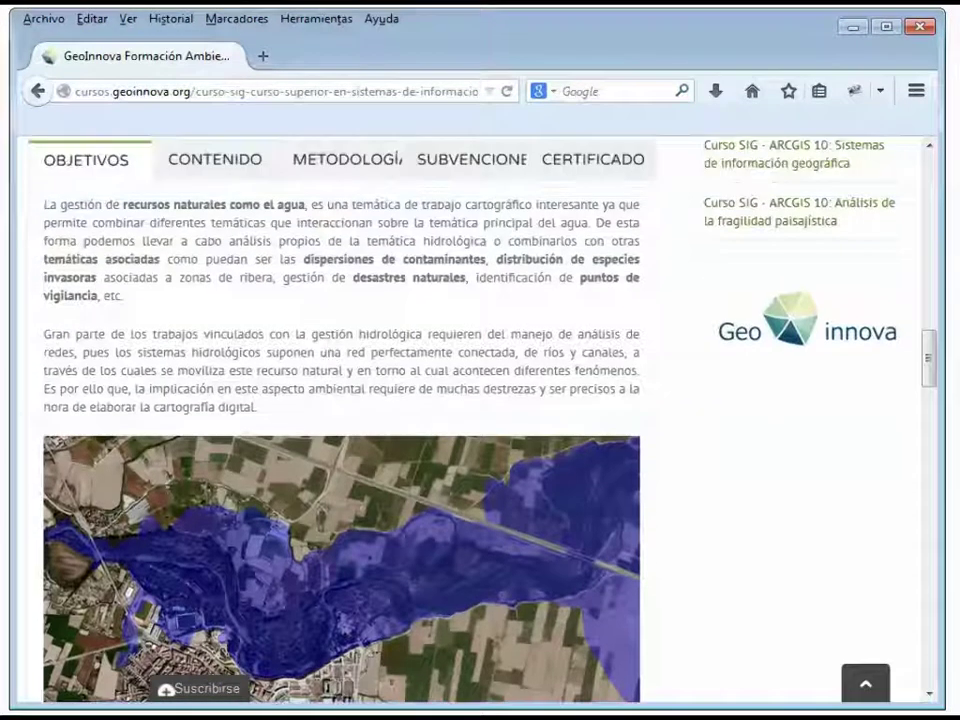
pyautogui.click(854, 28)
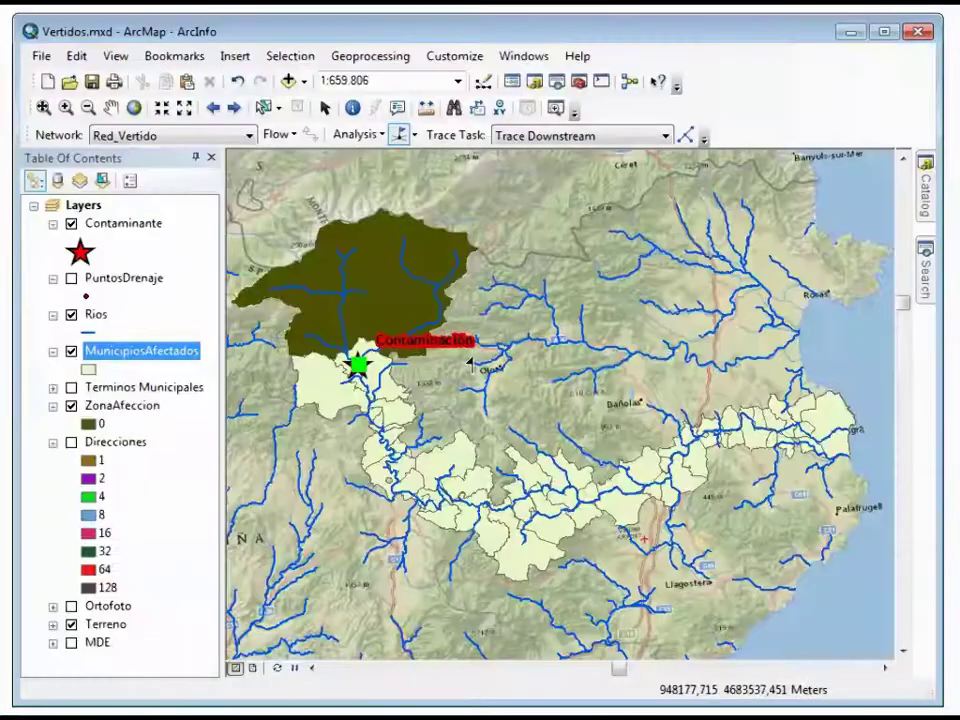